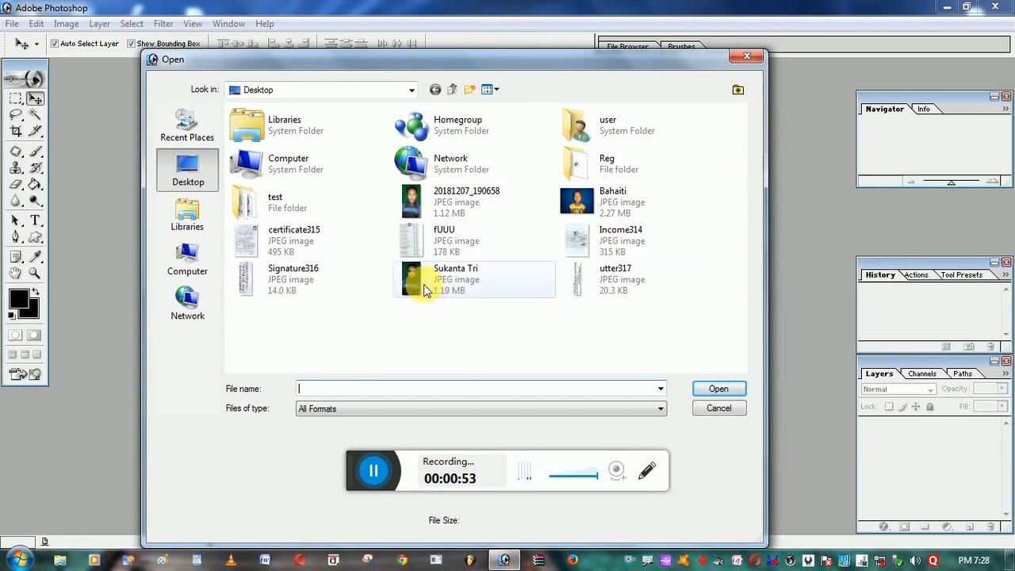
Step: Open the 1.19 MB portrait JPEG from the Desktop and enlarge its document window
{"action": "left_click", "coordinate": [448, 290]}
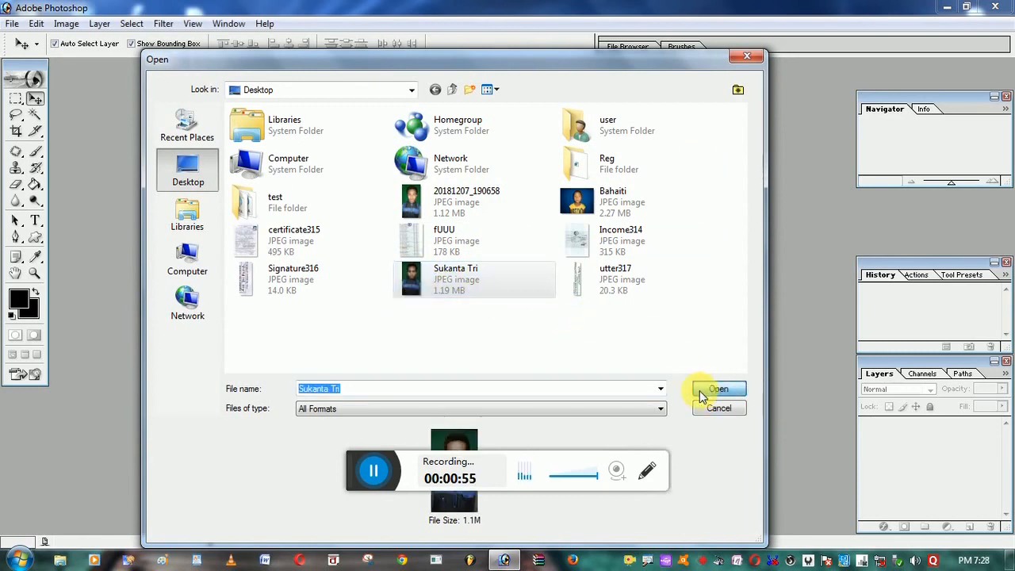
{"action": "left_click", "coordinate": [717, 389]}
{"action": "left_click_drag", "start_coordinate": [245, 408], "coordinate": [461, 405]}
{"action": "left_click_drag", "start_coordinate": [462, 362], "coordinate": [616, 345]}
{"action": "scroll", "coordinate": [371, 240], "scroll_direction": "down", "scroll_amount": 4}
{"action": "scroll", "coordinate": [374, 242], "scroll_direction": "up", "scroll_amount": 3}
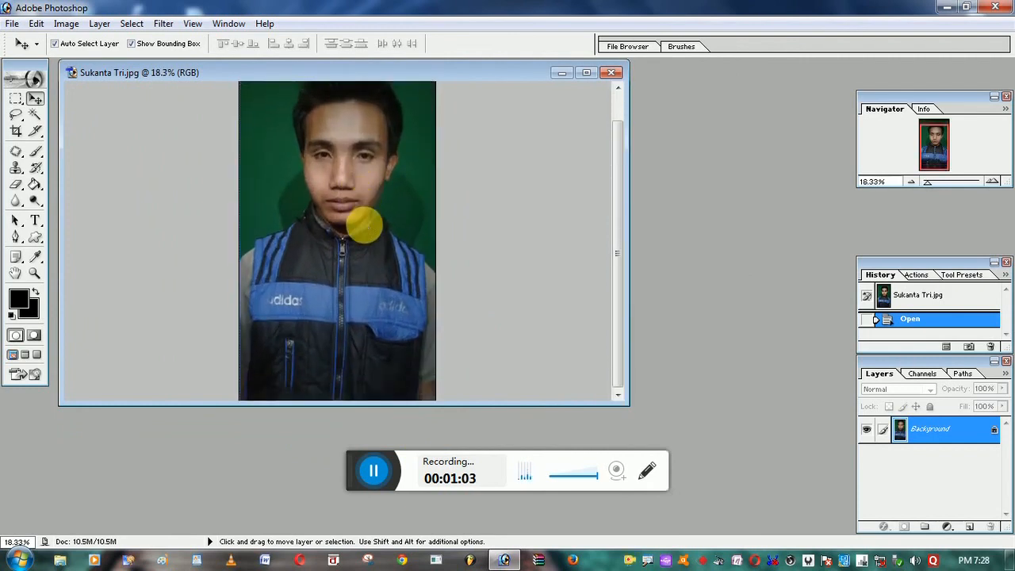
{"action": "left_click", "coordinate": [365, 225]}
{"action": "left_click", "coordinate": [511, 223]}
{"action": "scroll", "coordinate": [375, 238], "scroll_direction": "up", "scroll_amount": 2}
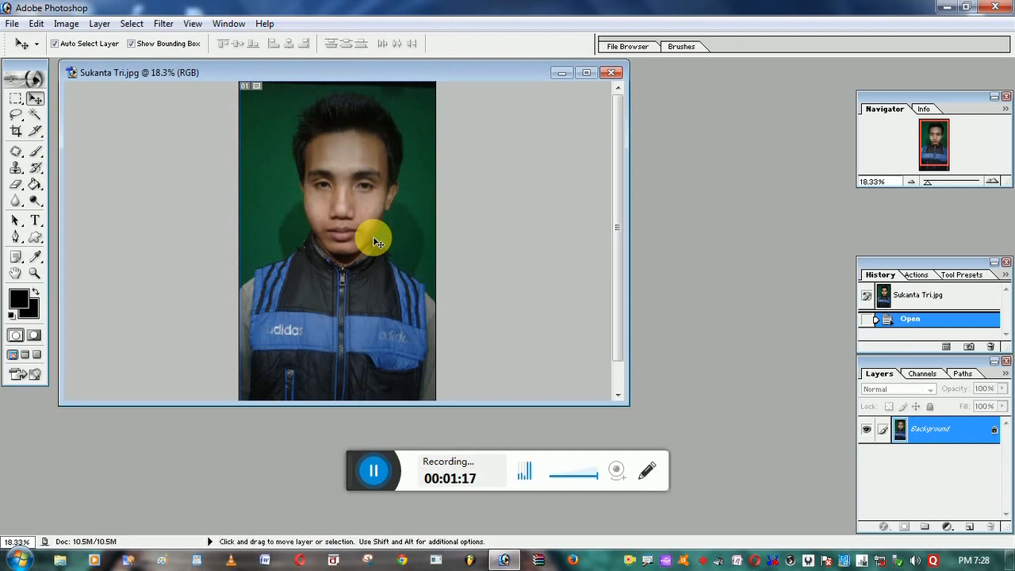
Step: Brighten the portrait with Curves by slightly raising the midpoint of the RGB curve
{"action": "key", "text": "ctrl+m"}
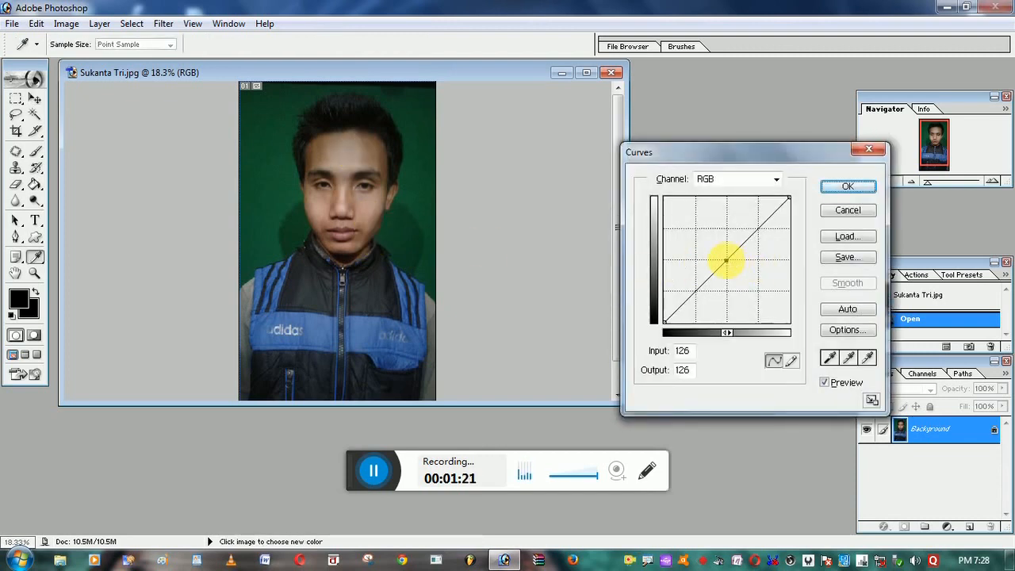
{"action": "left_click", "coordinate": [724, 262]}
{"action": "left_click_drag", "start_coordinate": [723, 262], "coordinate": [724, 260]}
{"action": "left_click", "coordinate": [847, 185]}
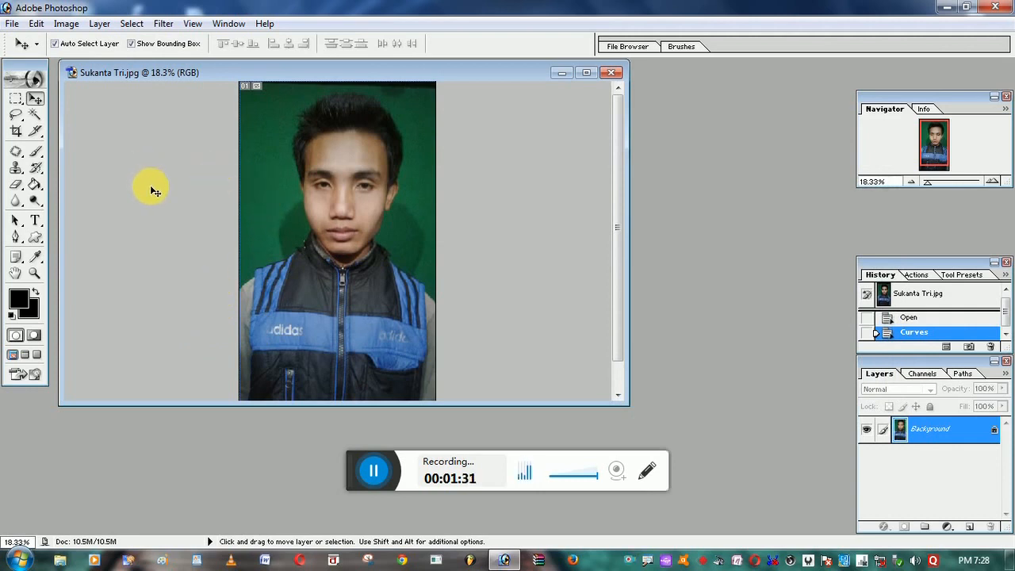
Step: Apply a Selective Color adjustment to the Yellows with Cyan +5, Magenta -17, Yellow -20 and Black -37, using the Relative method
{"action": "left_click", "coordinate": [67, 24]}
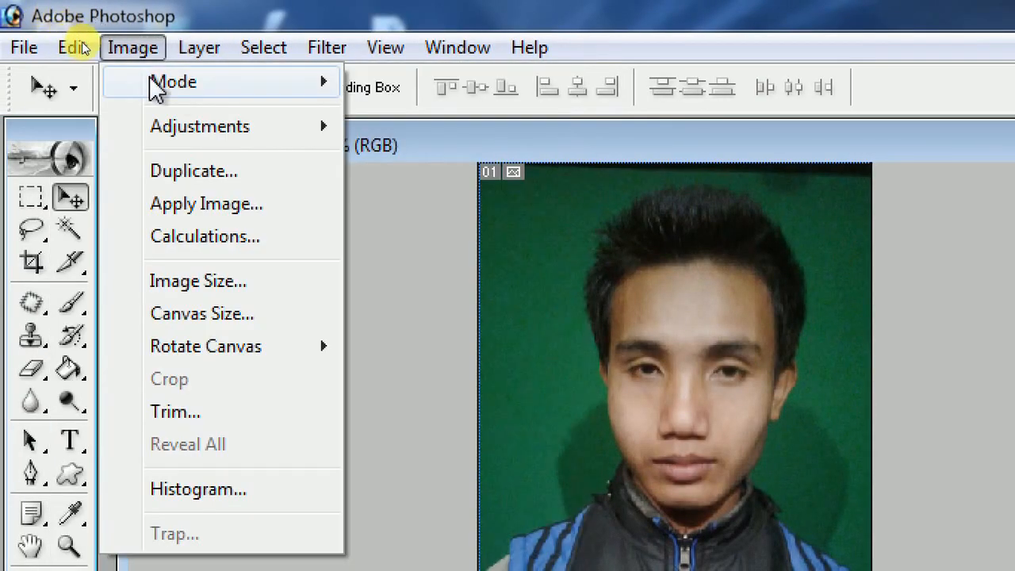
{"action": "mouse_move", "coordinate": [207, 97]}
{"action": "mouse_move", "coordinate": [279, 136]}
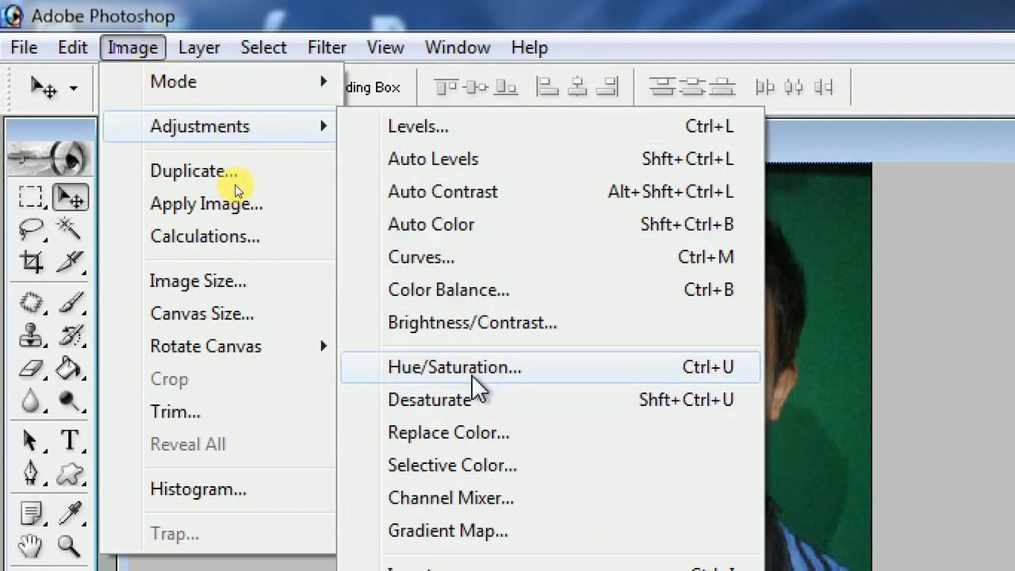
{"action": "left_click", "coordinate": [461, 469]}
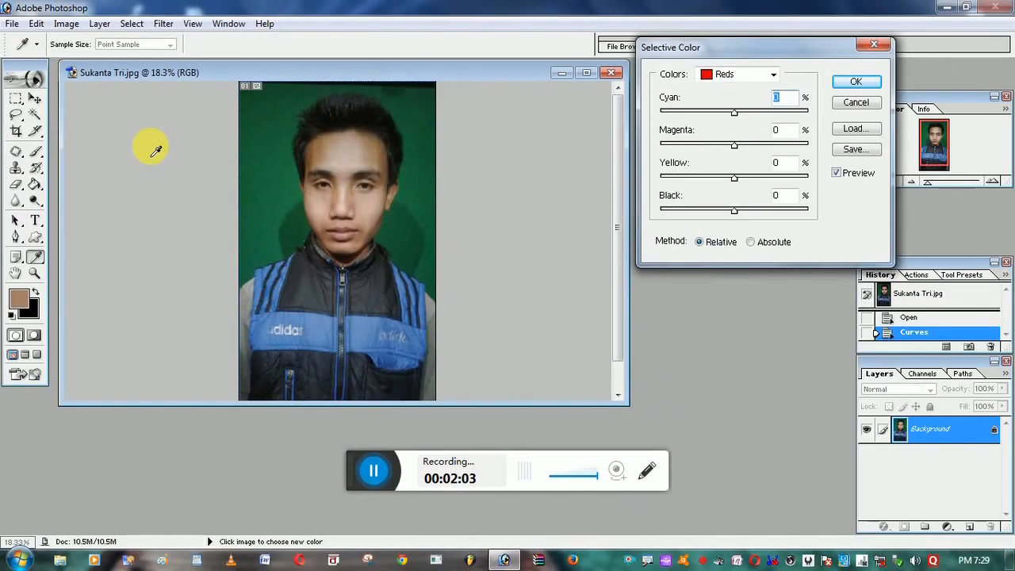
{"action": "left_click_drag", "start_coordinate": [726, 48], "coordinate": [283, 98]}
{"action": "left_click", "coordinate": [330, 123]}
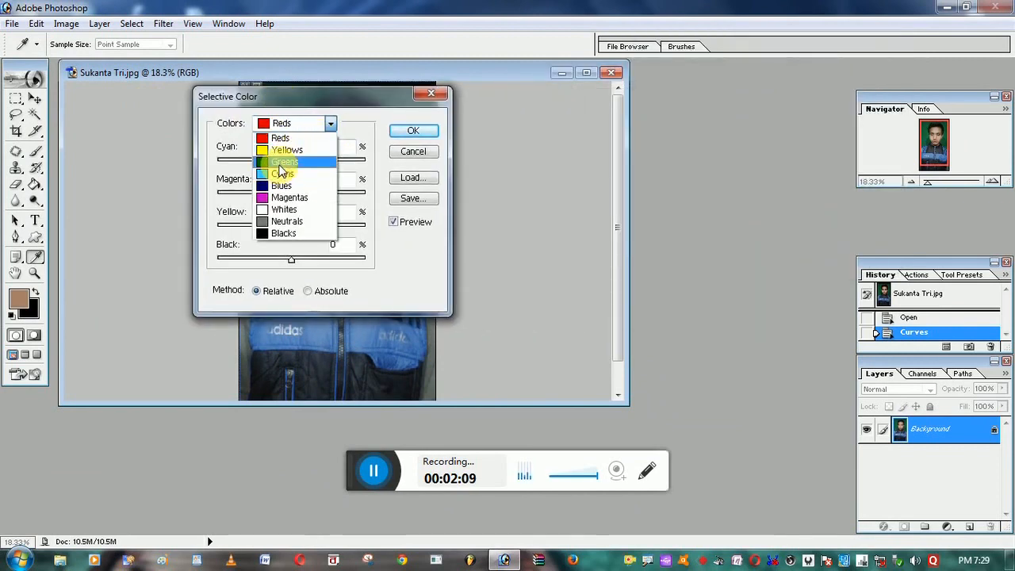
{"action": "left_click", "coordinate": [278, 164]}
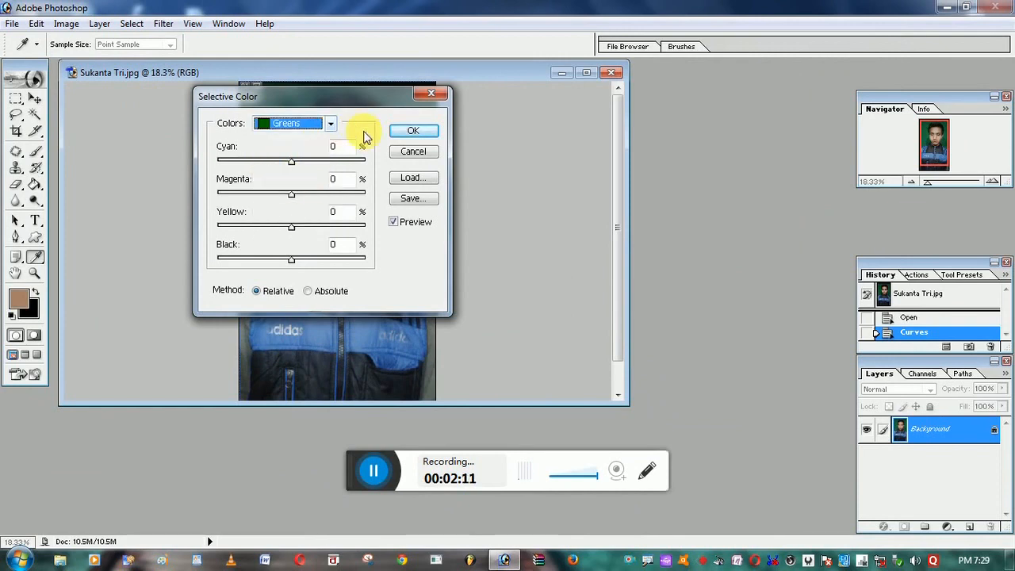
{"action": "left_click_drag", "start_coordinate": [306, 98], "coordinate": [563, 129]}
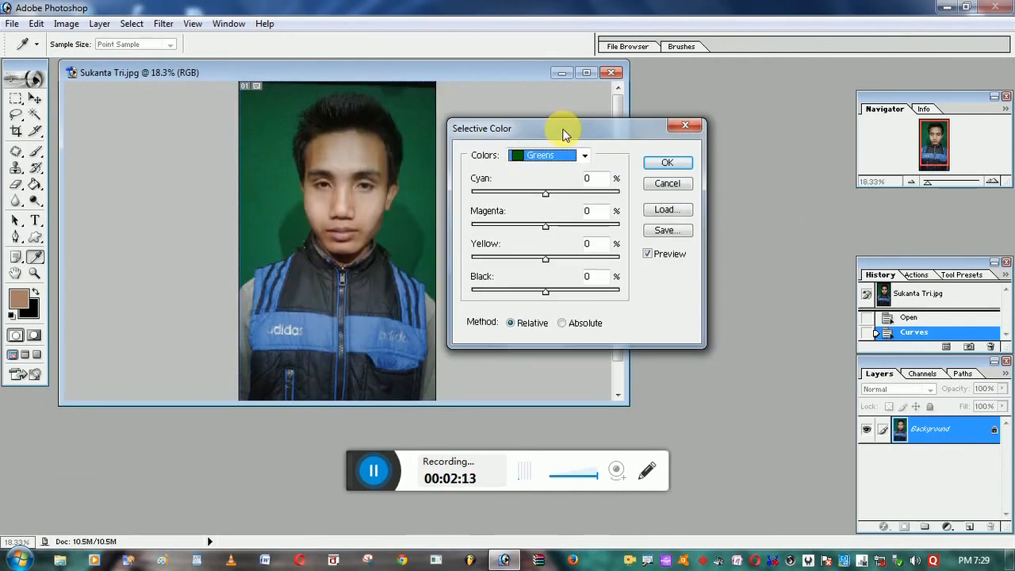
{"action": "left_click", "coordinate": [584, 159]}
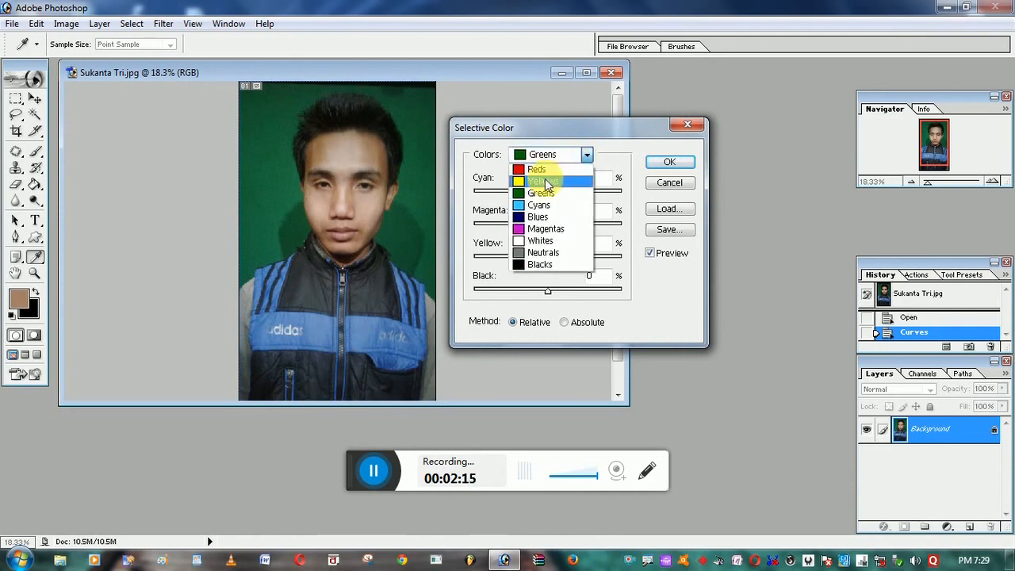
{"action": "left_click", "coordinate": [577, 177]}
{"action": "left_click_drag", "start_coordinate": [546, 292], "coordinate": [519, 294]}
{"action": "left_click_drag", "start_coordinate": [546, 258], "coordinate": [553, 210]}
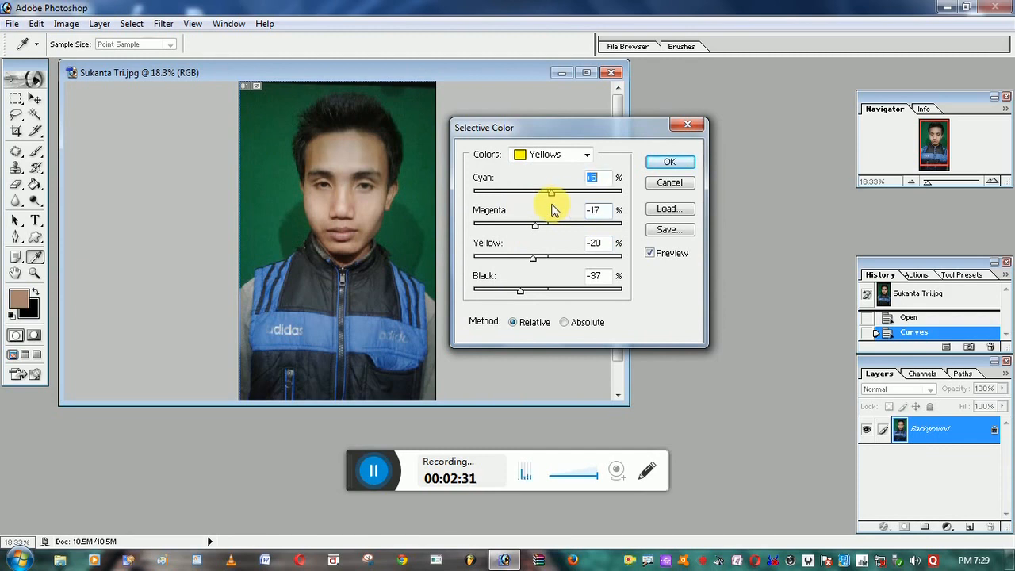
{"action": "left_click", "coordinate": [669, 164]}
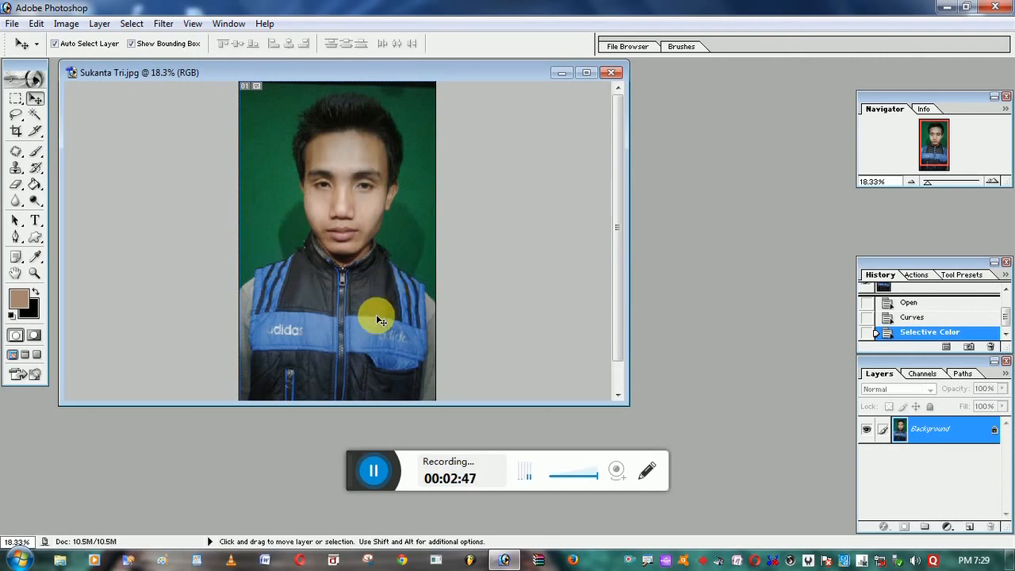
Step: Activate the Clone Stamp tool and set its brush diameter to 51 px for retouching the green backdrop
{"action": "left_click_drag", "start_coordinate": [616, 319], "coordinate": [608, 295]}
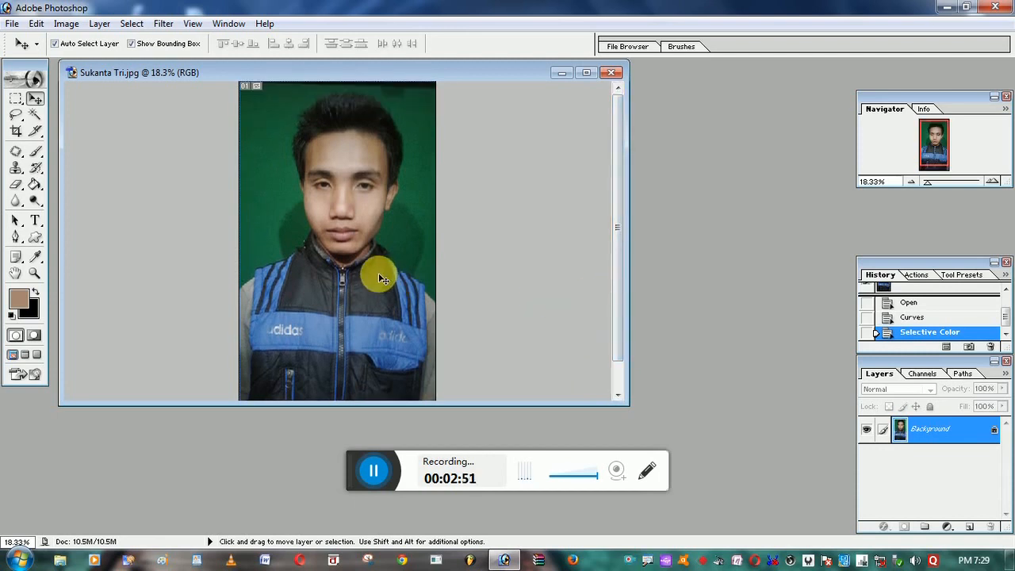
{"action": "key", "text": "ctrl+plus"}
{"action": "key", "text": "ctrl+plus"}
{"action": "key", "text": "ctrl+plus"}
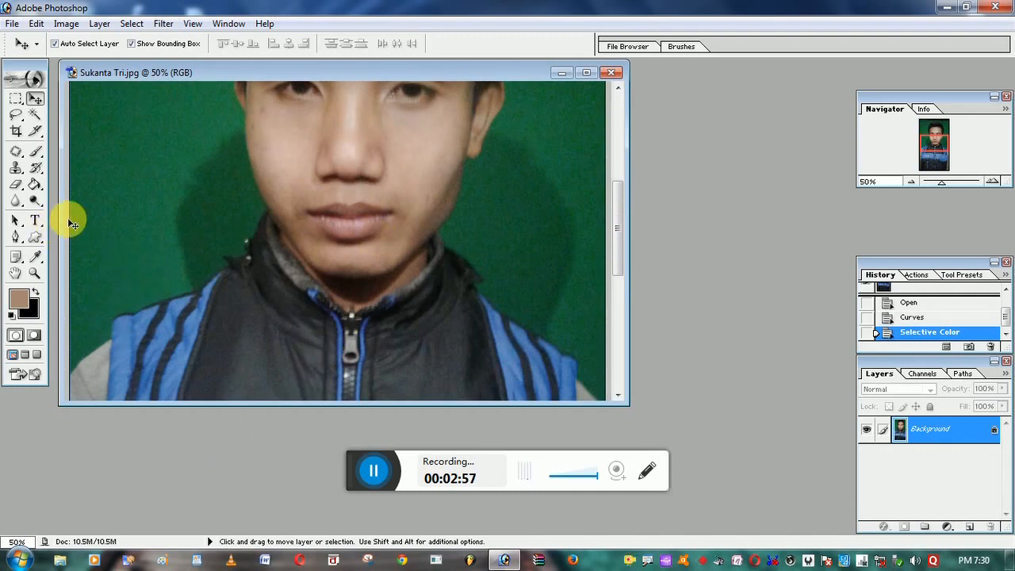
{"action": "left_click", "coordinate": [19, 173]}
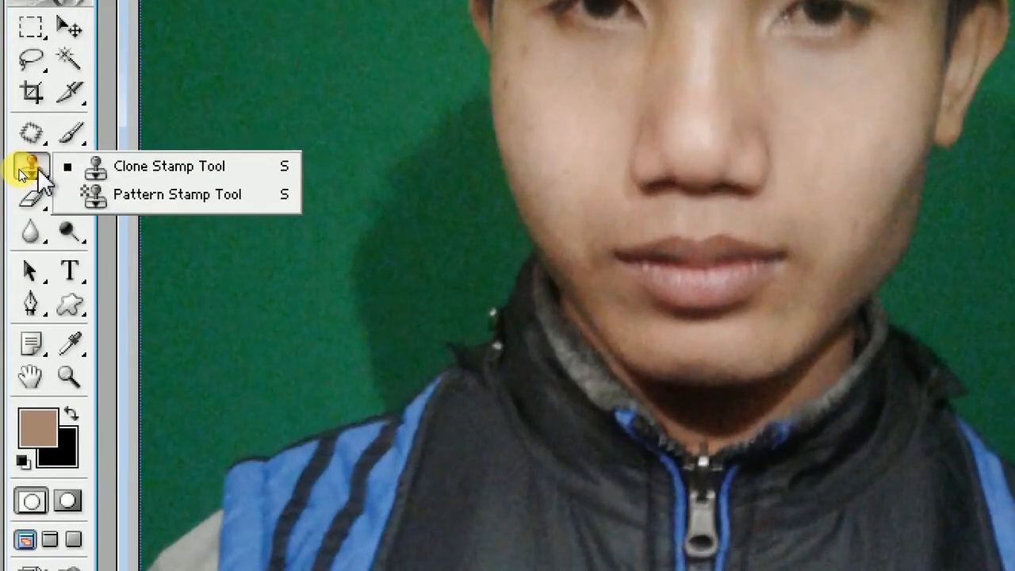
{"action": "left_click", "coordinate": [106, 169]}
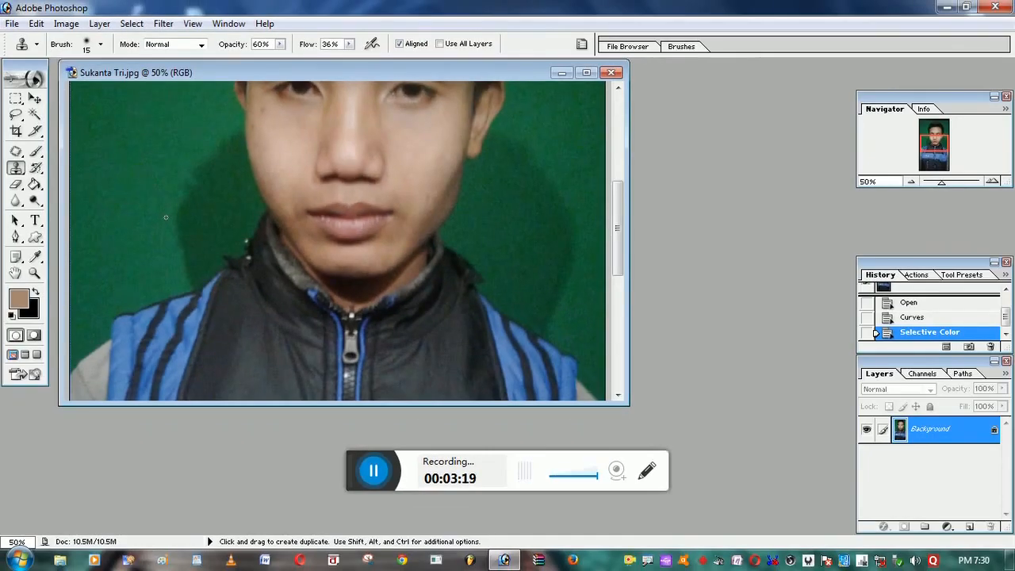
{"action": "right_click", "coordinate": [135, 204]}
{"action": "left_click_drag", "start_coordinate": [158, 228], "coordinate": [192, 228]}
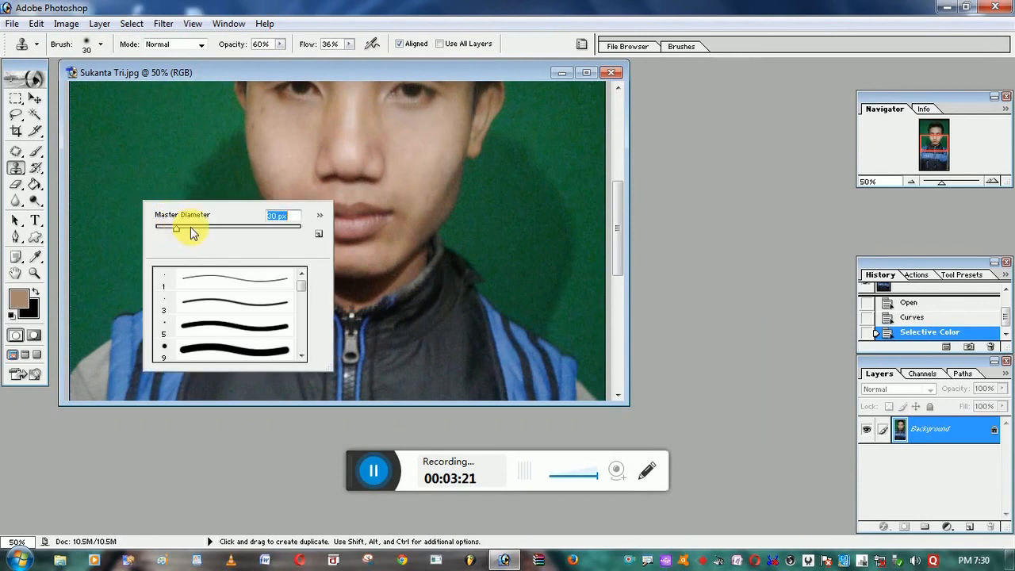
{"action": "left_click", "coordinate": [149, 164]}
{"action": "left_click", "coordinate": [195, 175]}
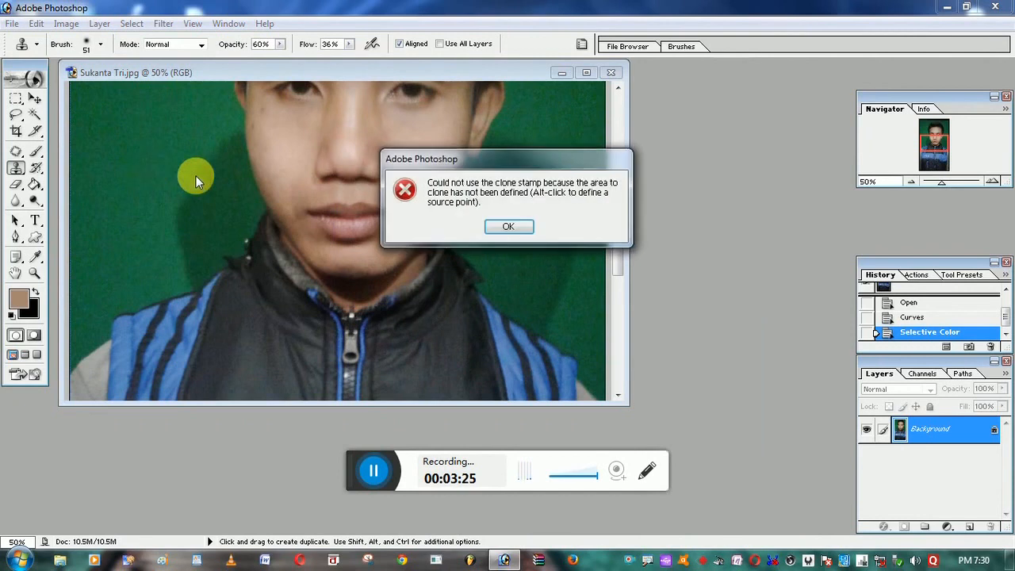
{"action": "left_click", "coordinate": [506, 228]}
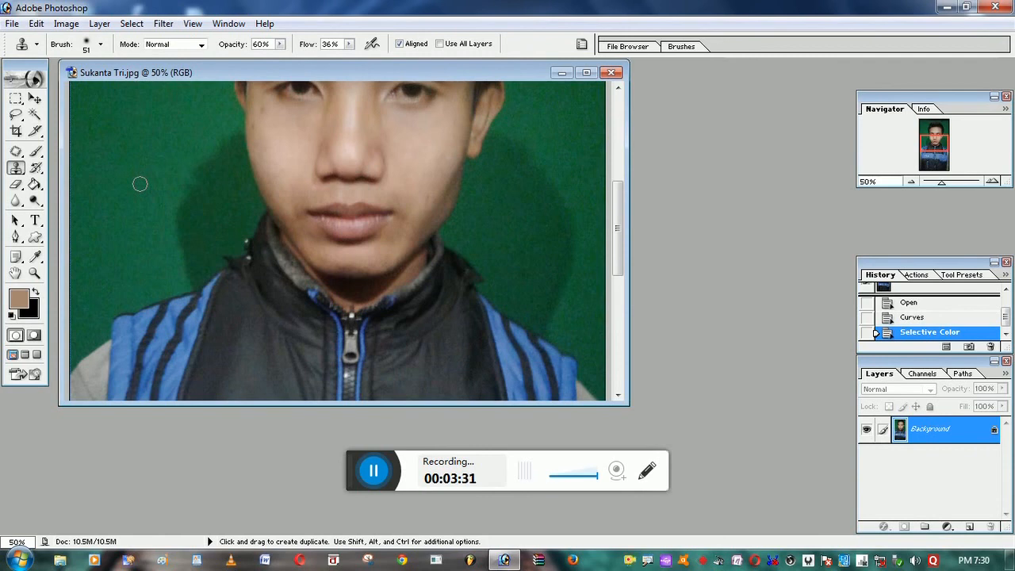
Step: Clone clean green backdrop over the shadow left of the face, enlarging the brush to 83 px for the second pass
{"action": "left_click", "coordinate": [144, 188], "text": "alt"}
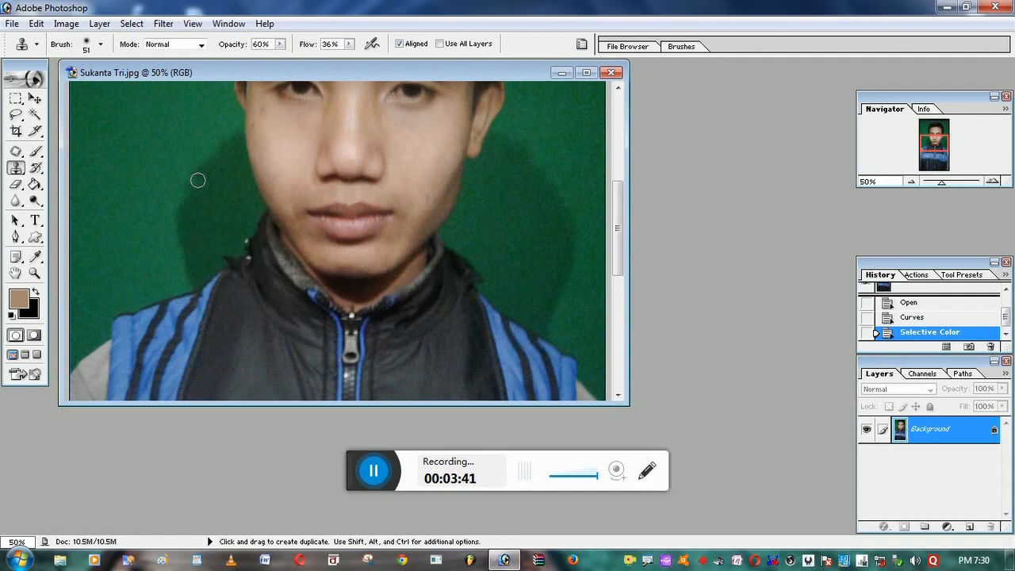
{"action": "mouse_move", "coordinate": [197, 180]}
{"action": "left_mouse_down"}
{"action": "mouse_move", "coordinate": [192, 220]}
{"action": "mouse_move", "coordinate": [188, 188]}
{"action": "mouse_move", "coordinate": [181, 213]}
{"action": "mouse_move", "coordinate": [187, 241]}
{"action": "mouse_move", "coordinate": [200, 199]}
{"action": "mouse_move", "coordinate": [200, 219]}
{"action": "mouse_move", "coordinate": [201, 163]}
{"action": "mouse_move", "coordinate": [203, 232]}
{"action": "left_mouse_up"}
{"action": "right_click", "coordinate": [131, 157]}
{"action": "left_click_drag", "start_coordinate": [183, 182], "coordinate": [208, 182]}
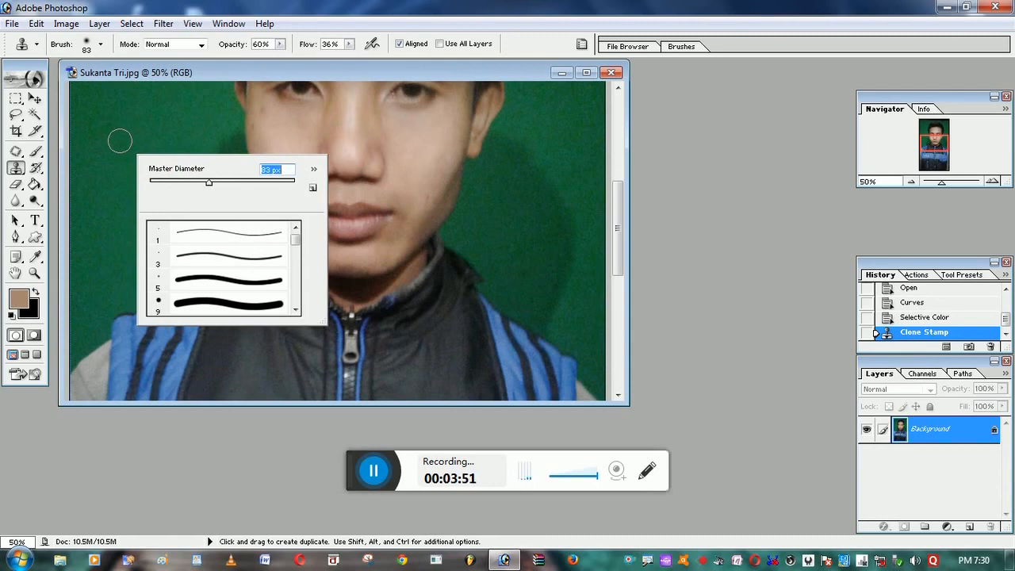
{"action": "left_click", "coordinate": [125, 145], "text": "alt"}
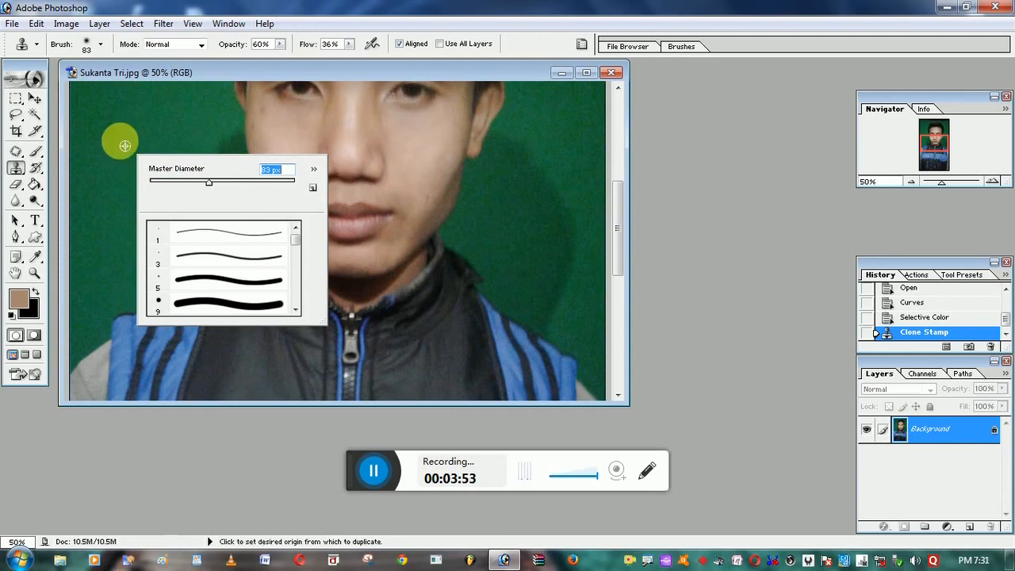
{"action": "left_click", "coordinate": [124, 145], "text": "alt"}
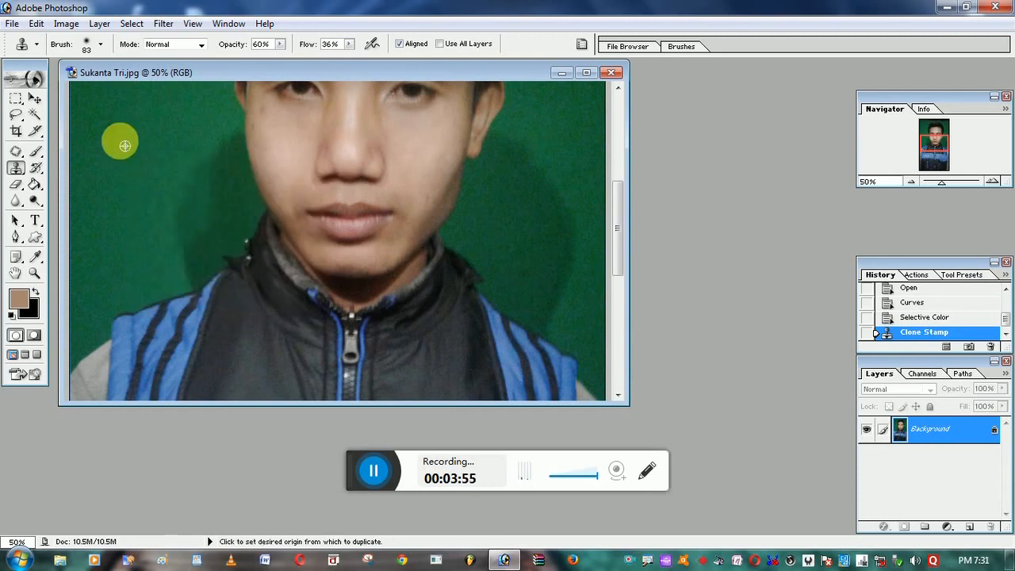
{"action": "left_click", "coordinate": [163, 171], "text": "alt"}
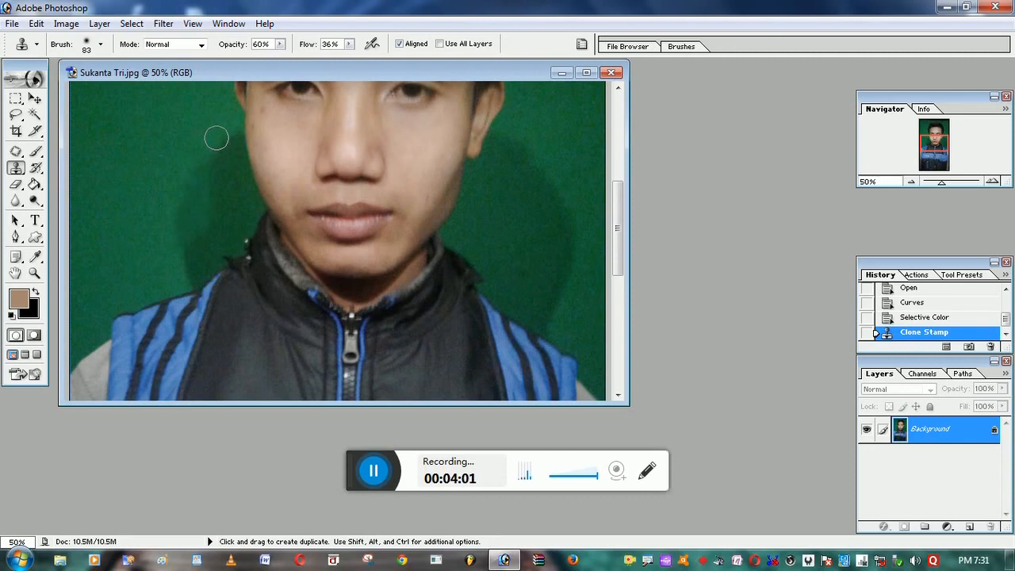
{"action": "mouse_move", "coordinate": [214, 139]}
{"action": "left_mouse_down"}
{"action": "mouse_move", "coordinate": [215, 214]}
{"action": "mouse_move", "coordinate": [184, 255]}
{"action": "mouse_move", "coordinate": [229, 207]}
{"action": "mouse_move", "coordinate": [187, 262]}
{"action": "left_mouse_up"}
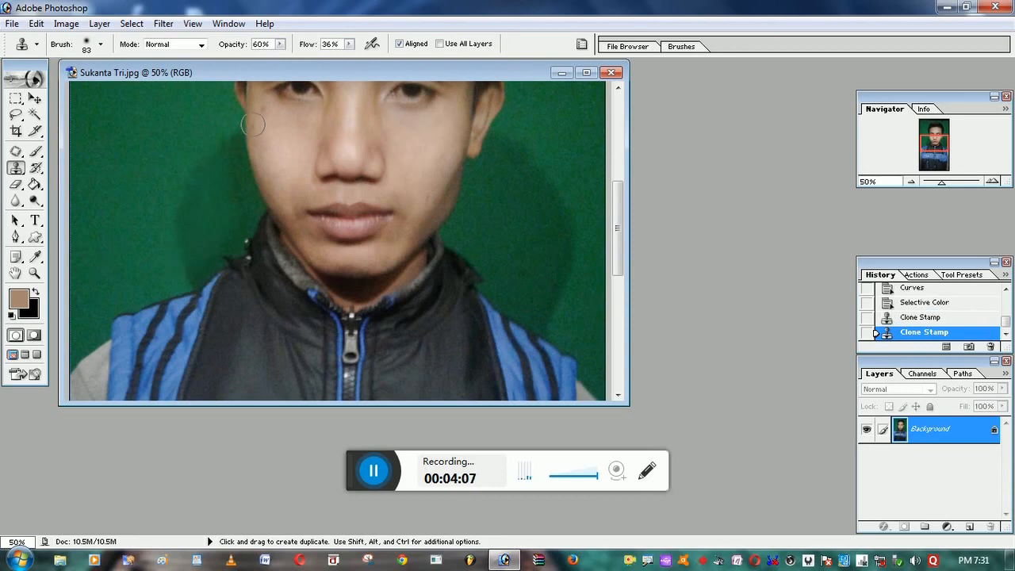
Step: Raise the Clone Stamp flow to 89% and its opacity to 97%
{"action": "left_click", "coordinate": [348, 46]}
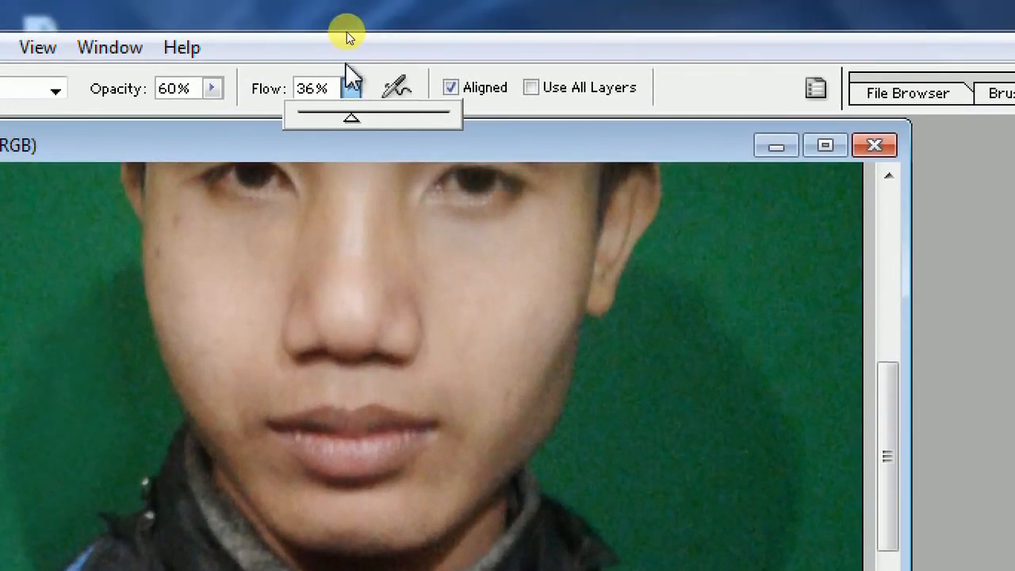
{"action": "left_click_drag", "start_coordinate": [357, 119], "coordinate": [430, 117]}
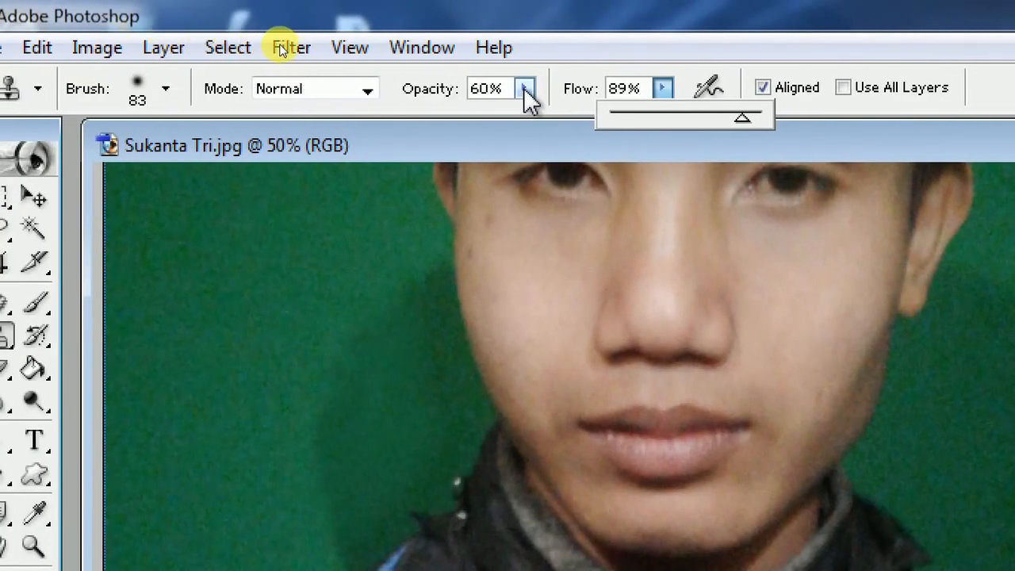
{"action": "left_click", "coordinate": [524, 87]}
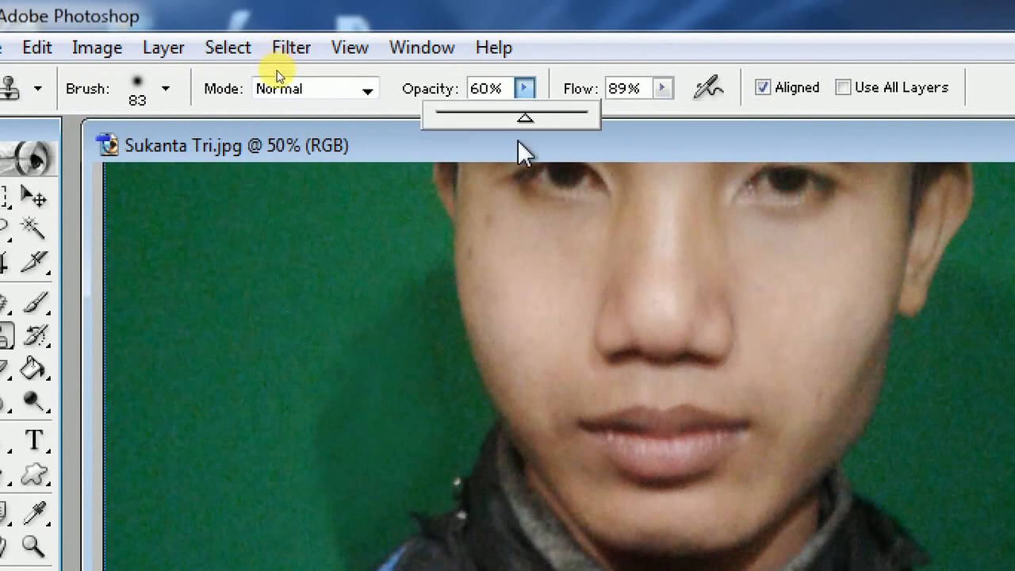
{"action": "left_click_drag", "start_coordinate": [525, 121], "coordinate": [578, 125]}
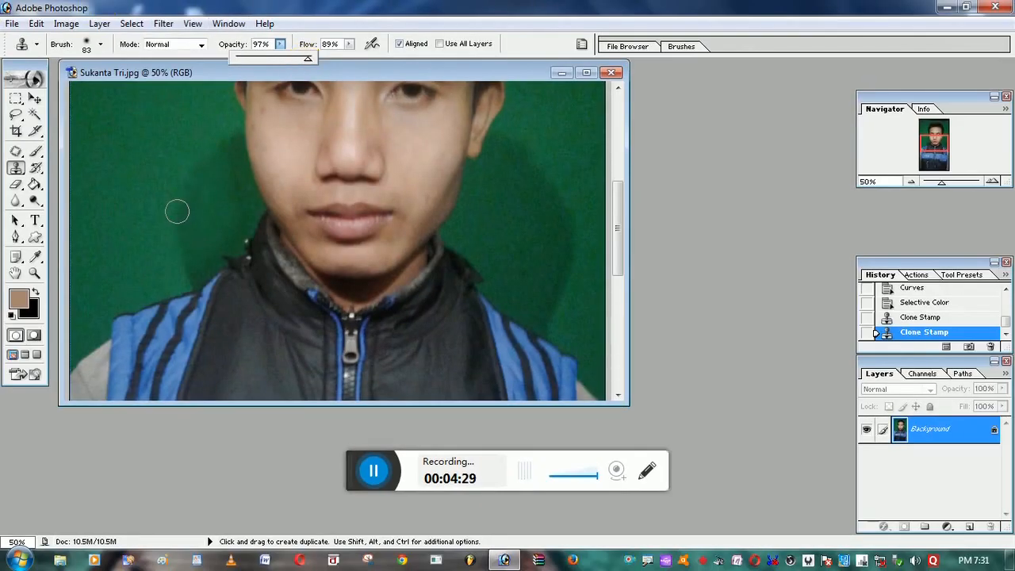
Step: Clone freshly sampled green backdrop over the remaining shadows on both sides of the face and neck
{"action": "left_click", "coordinate": [145, 187], "text": "alt"}
{"action": "left_click", "coordinate": [145, 186], "text": "alt"}
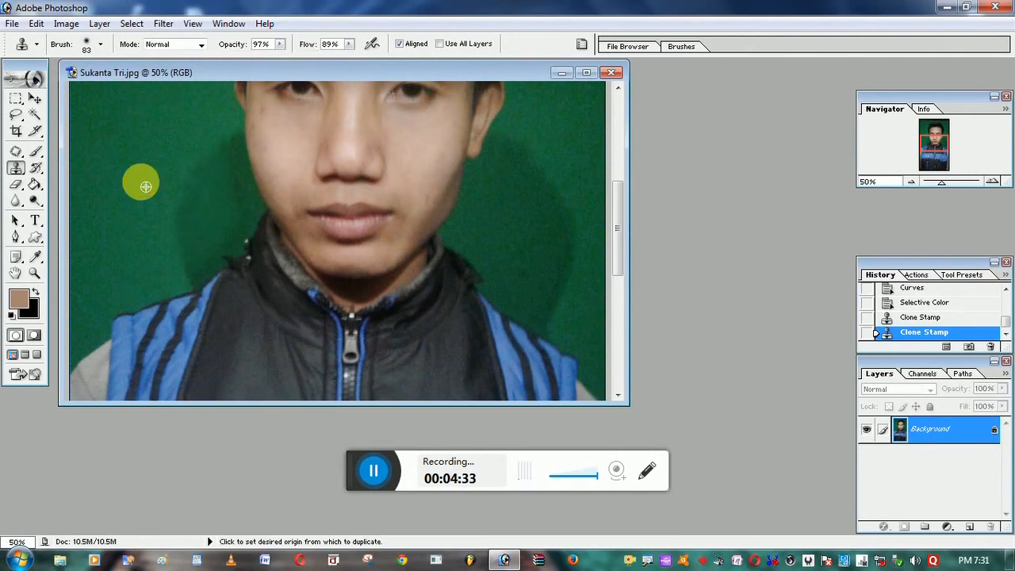
{"action": "mouse_move", "coordinate": [200, 152]}
{"action": "left_mouse_down"}
{"action": "mouse_move", "coordinate": [200, 172]}
{"action": "mouse_move", "coordinate": [169, 201]}
{"action": "mouse_move", "coordinate": [172, 267]}
{"action": "mouse_move", "coordinate": [213, 244]}
{"action": "mouse_move", "coordinate": [229, 203]}
{"action": "mouse_move", "coordinate": [229, 147]}
{"action": "mouse_move", "coordinate": [188, 270]}
{"action": "mouse_move", "coordinate": [227, 237]}
{"action": "mouse_move", "coordinate": [238, 182]}
{"action": "mouse_move", "coordinate": [225, 169]}
{"action": "left_mouse_up"}
{"action": "left_click", "coordinate": [119, 119], "text": "alt"}
{"action": "mouse_move", "coordinate": [229, 128]}
{"action": "left_mouse_down"}
{"action": "mouse_move", "coordinate": [245, 225]}
{"action": "mouse_move", "coordinate": [184, 271]}
{"action": "left_mouse_up"}
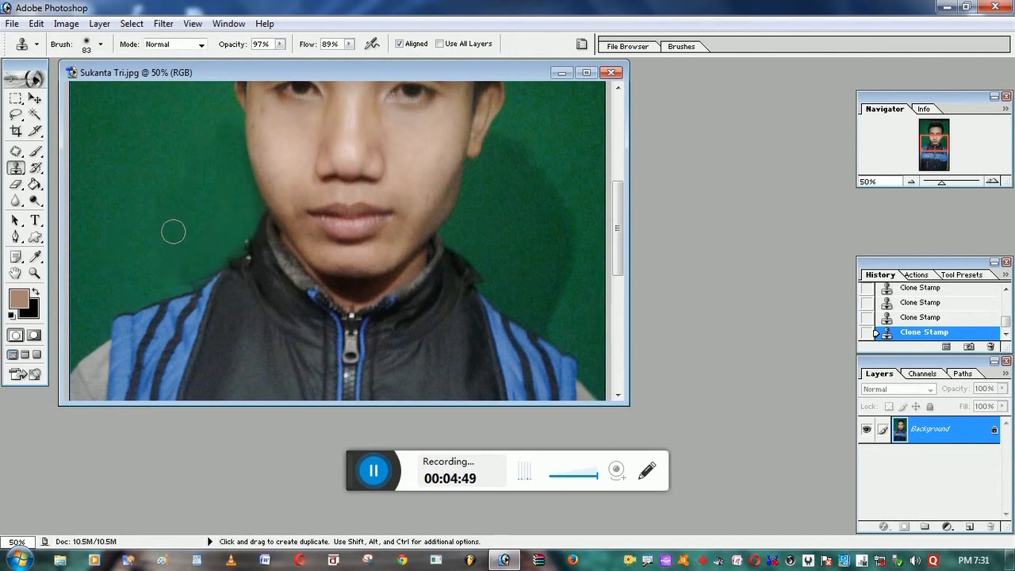
{"action": "left_click_drag", "start_coordinate": [212, 190], "coordinate": [209, 217]}
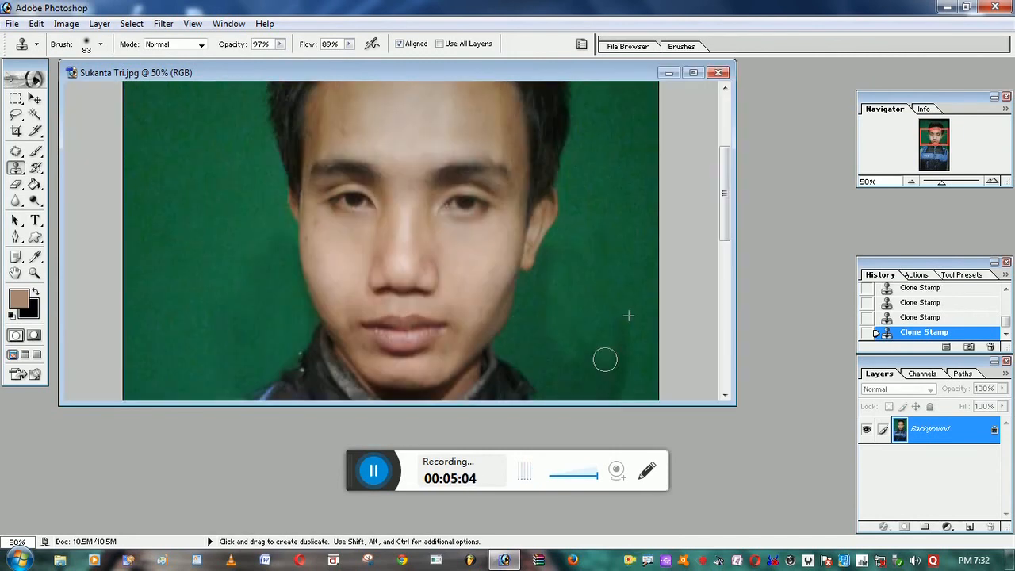
{"action": "mouse_move", "coordinate": [604, 358]}
{"action": "left_mouse_down"}
{"action": "mouse_move", "coordinate": [616, 320]}
{"action": "mouse_move", "coordinate": [608, 372]}
{"action": "mouse_move", "coordinate": [584, 359]}
{"action": "mouse_move", "coordinate": [564, 272]}
{"action": "mouse_move", "coordinate": [536, 326]}
{"action": "mouse_move", "coordinate": [572, 388]}
{"action": "mouse_move", "coordinate": [577, 312]}
{"action": "mouse_move", "coordinate": [576, 388]}
{"action": "mouse_move", "coordinate": [585, 351]}
{"action": "mouse_move", "coordinate": [590, 386]}
{"action": "left_mouse_up"}
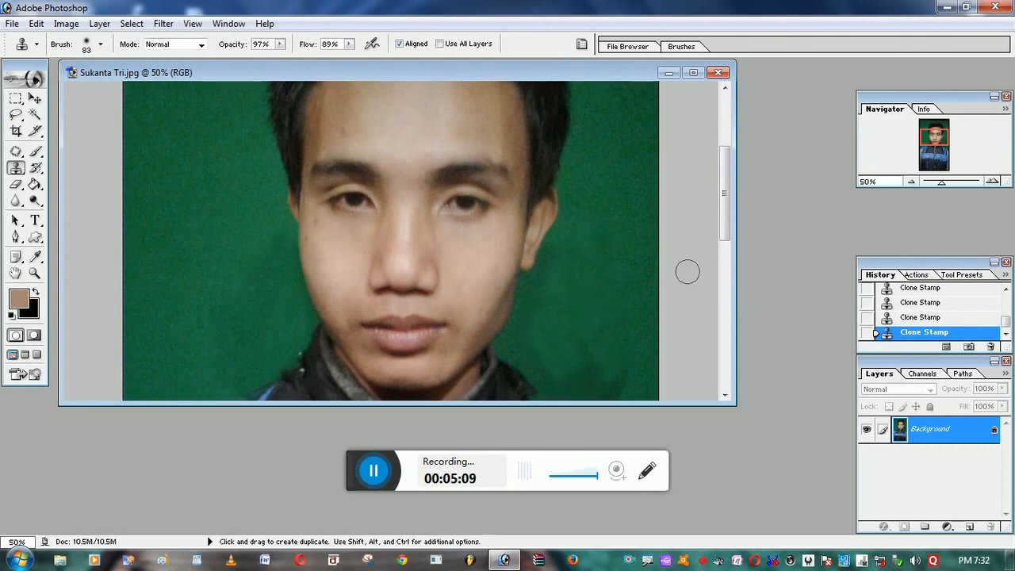
Step: Clone clean green backdrop over the dark patches beside the ear, neck and shoulder on the right side of the photo
{"action": "left_click_drag", "start_coordinate": [724, 208], "coordinate": [722, 231]}
{"action": "left_click", "coordinate": [615, 133], "text": "alt"}
{"action": "mouse_move", "coordinate": [577, 188]}
{"action": "left_mouse_down"}
{"action": "mouse_move", "coordinate": [518, 280]}
{"action": "mouse_move", "coordinate": [552, 351]}
{"action": "mouse_move", "coordinate": [608, 376]}
{"action": "left_mouse_up"}
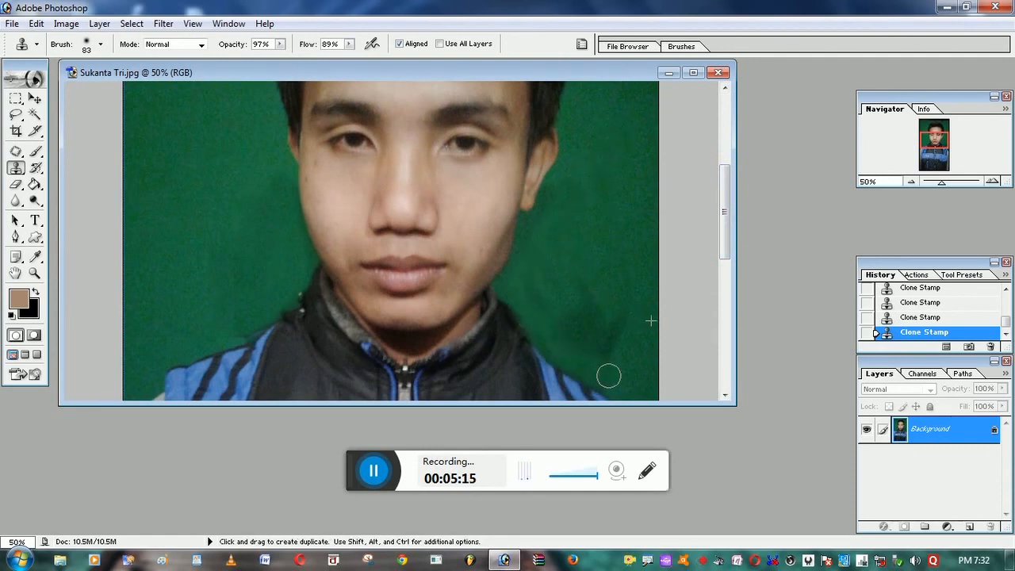
{"action": "left_click", "coordinate": [619, 182], "text": "alt"}
{"action": "mouse_move", "coordinate": [619, 210]}
{"action": "left_mouse_down"}
{"action": "mouse_move", "coordinate": [567, 349]}
{"action": "mouse_move", "coordinate": [607, 326]}
{"action": "left_mouse_up"}
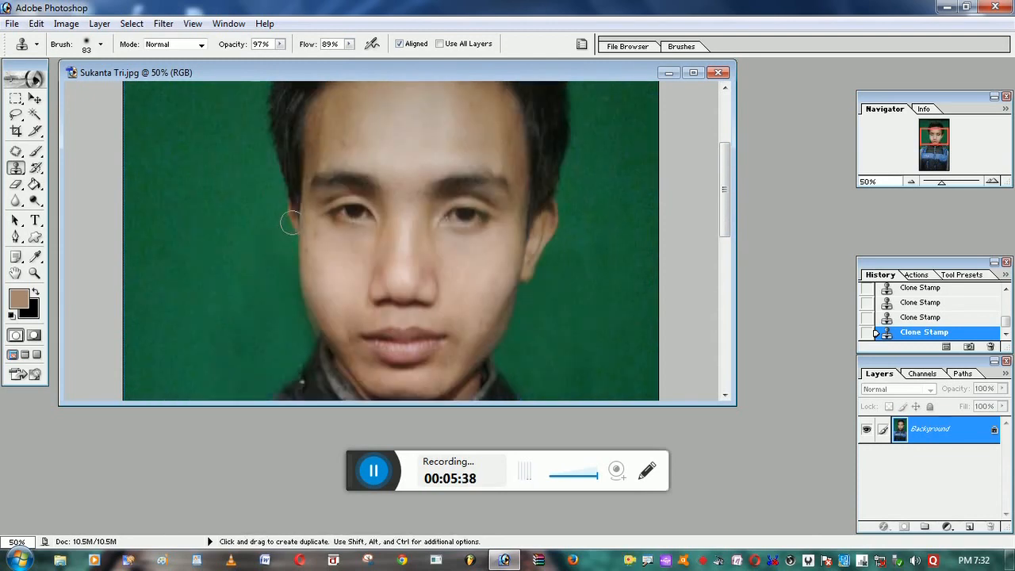
Step: Try to clone bright skin from the middle of the forehead over the darker temple with the Clone Stamp
{"action": "left_click", "coordinate": [290, 222], "text": "ctrl"}
{"action": "key", "text": "ctrl+minus"}
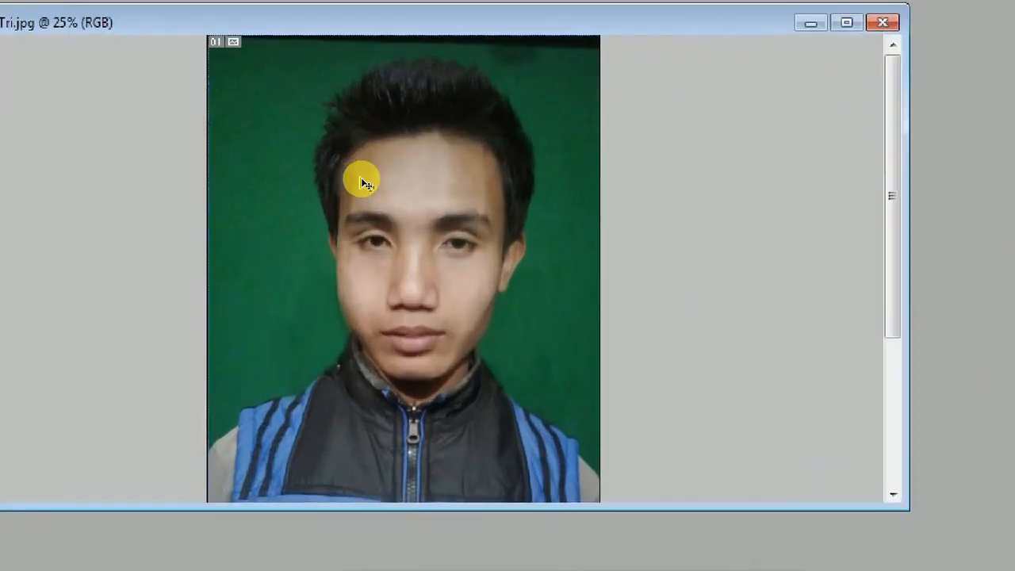
{"action": "key", "text": "j"}
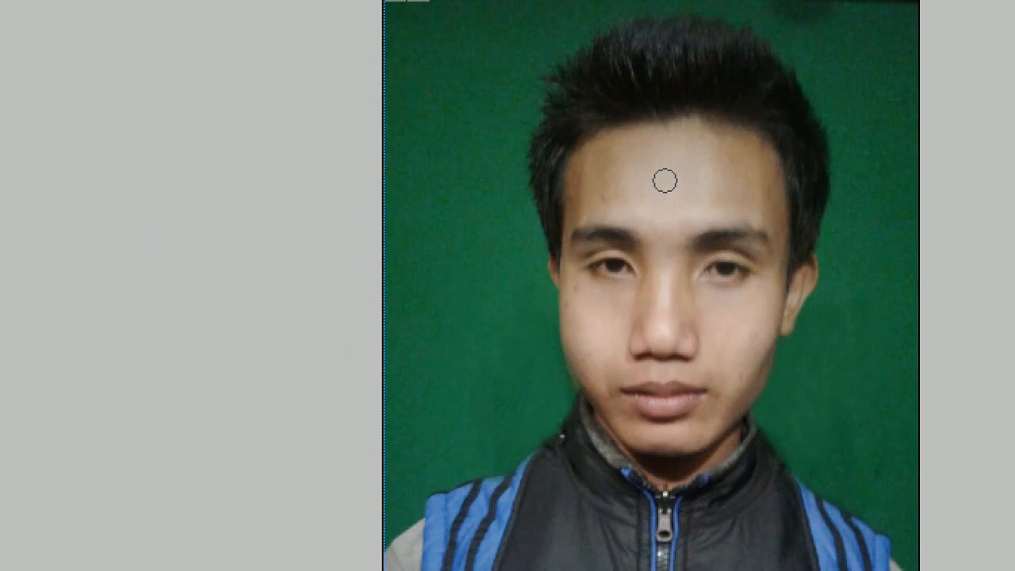
{"action": "left_click", "coordinate": [664, 180], "text": "alt"}
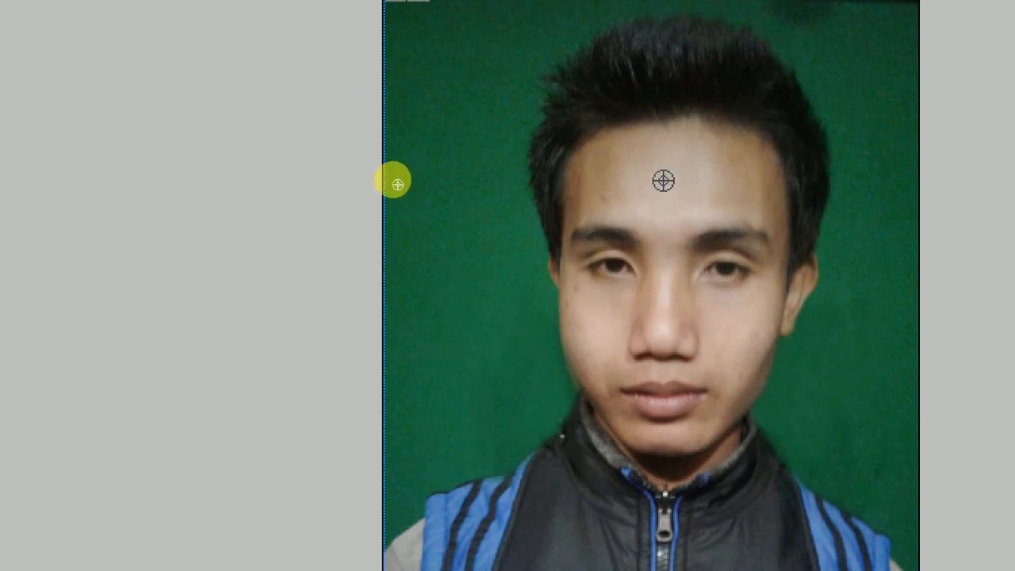
{"action": "mouse_move", "coordinate": [625, 160]}
{"action": "left_mouse_down"}
{"action": "mouse_move", "coordinate": [597, 156]}
{"action": "mouse_move", "coordinate": [575, 179]}
{"action": "left_mouse_up"}
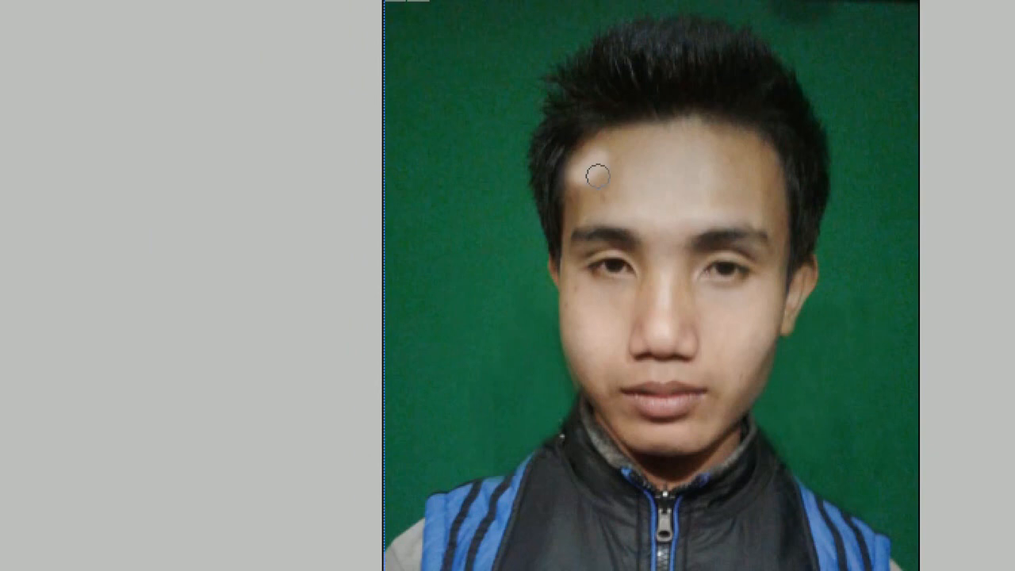
{"action": "left_click", "coordinate": [597, 175]}
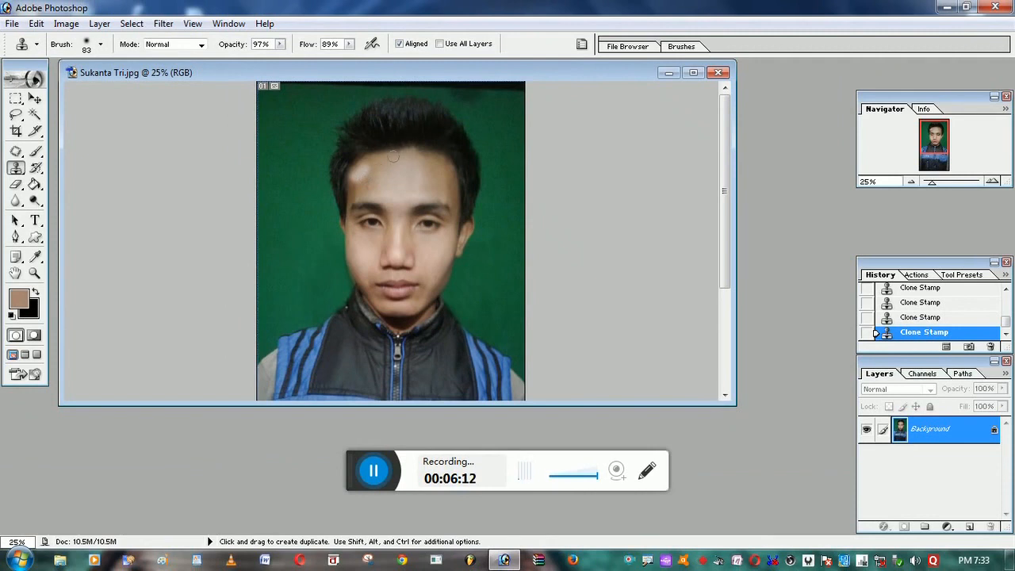
{"action": "left_click", "coordinate": [393, 157]}
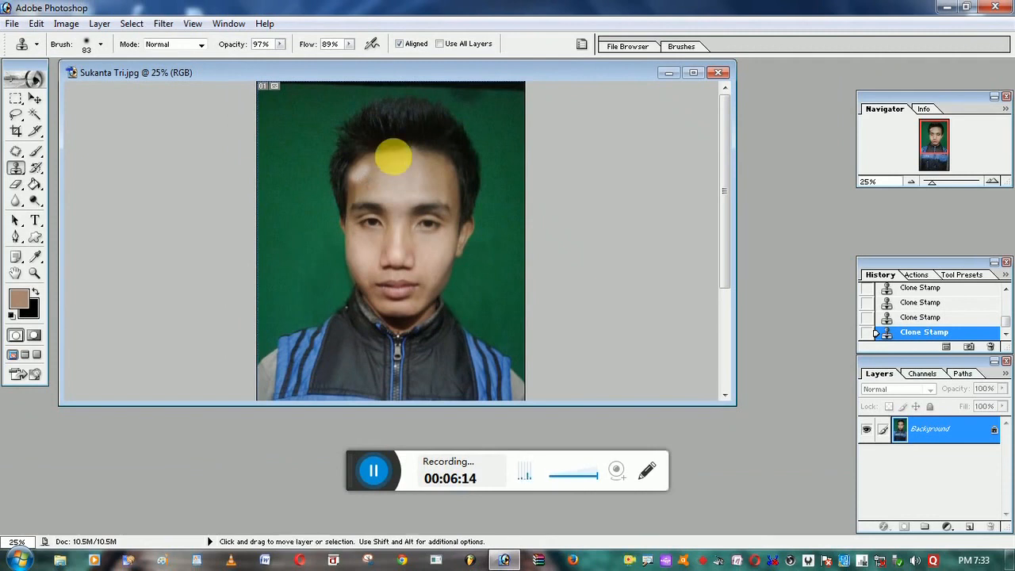
Step: Lower the Clone Stamp flow to 56% and its opacity to 48%
{"action": "left_click", "coordinate": [330, 44]}
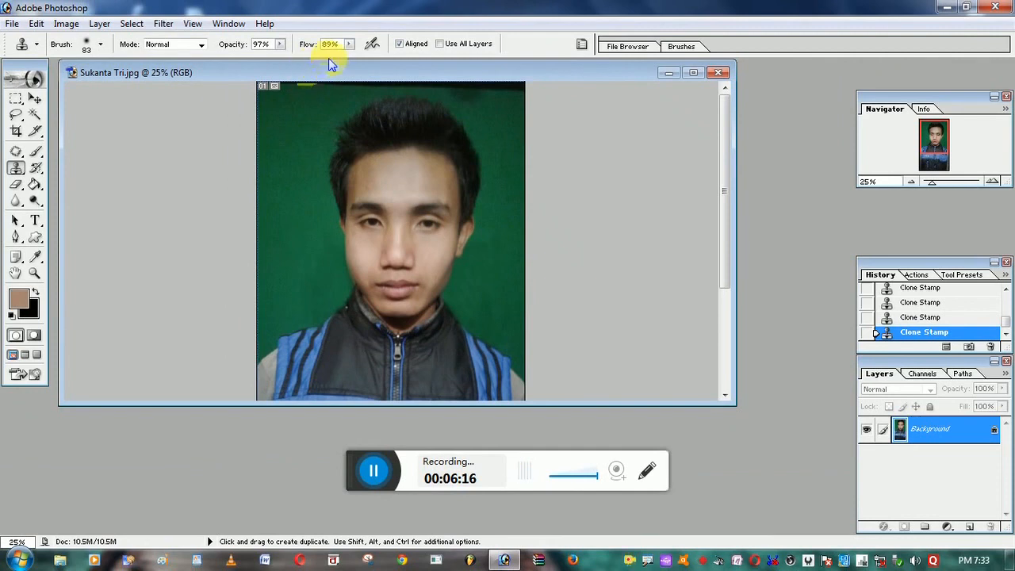
{"action": "left_click", "coordinate": [345, 111]}
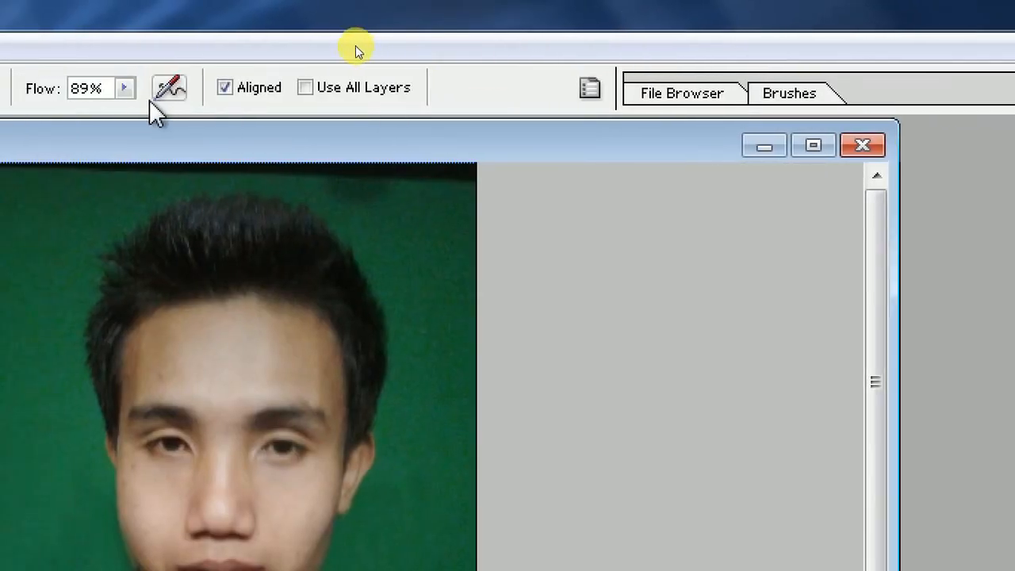
{"action": "left_click", "coordinate": [126, 88]}
{"action": "left_click_drag", "start_coordinate": [132, 117], "coordinate": [81, 117]}
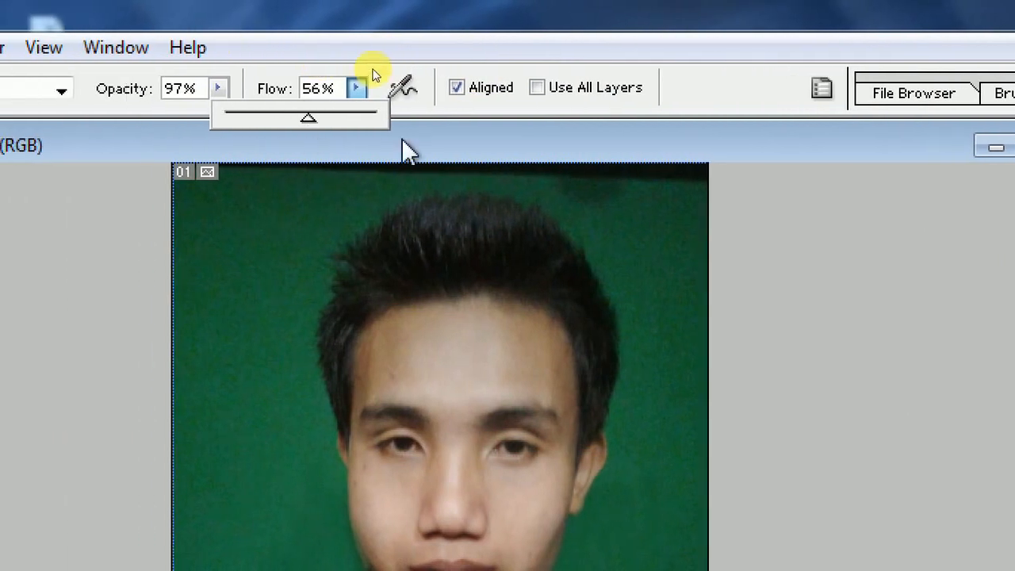
{"action": "left_click", "coordinate": [212, 86]}
{"action": "left_click", "coordinate": [146, 113]}
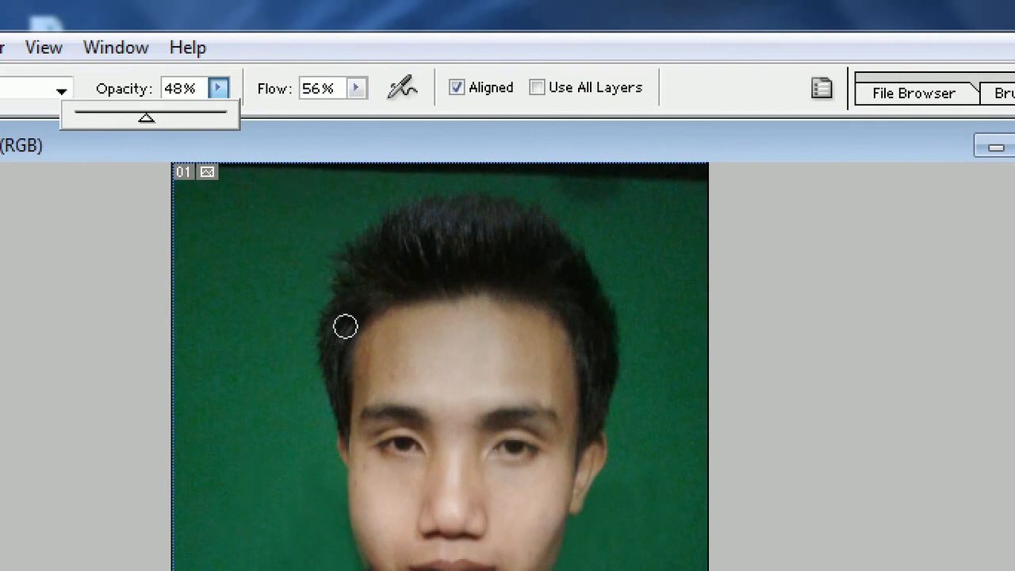
Step: Clone lighter skin from the centre of the forehead over the darker areas on both sides of the forehead
{"action": "left_click", "coordinate": [453, 352], "text": "alt"}
{"action": "mouse_move", "coordinate": [417, 351]}
{"action": "left_mouse_down"}
{"action": "mouse_move", "coordinate": [373, 385]}
{"action": "mouse_move", "coordinate": [411, 319]}
{"action": "mouse_move", "coordinate": [426, 321]}
{"action": "mouse_move", "coordinate": [372, 339]}
{"action": "mouse_move", "coordinate": [380, 374]}
{"action": "mouse_move", "coordinate": [370, 405]}
{"action": "mouse_move", "coordinate": [370, 365]}
{"action": "mouse_move", "coordinate": [386, 345]}
{"action": "left_mouse_up"}
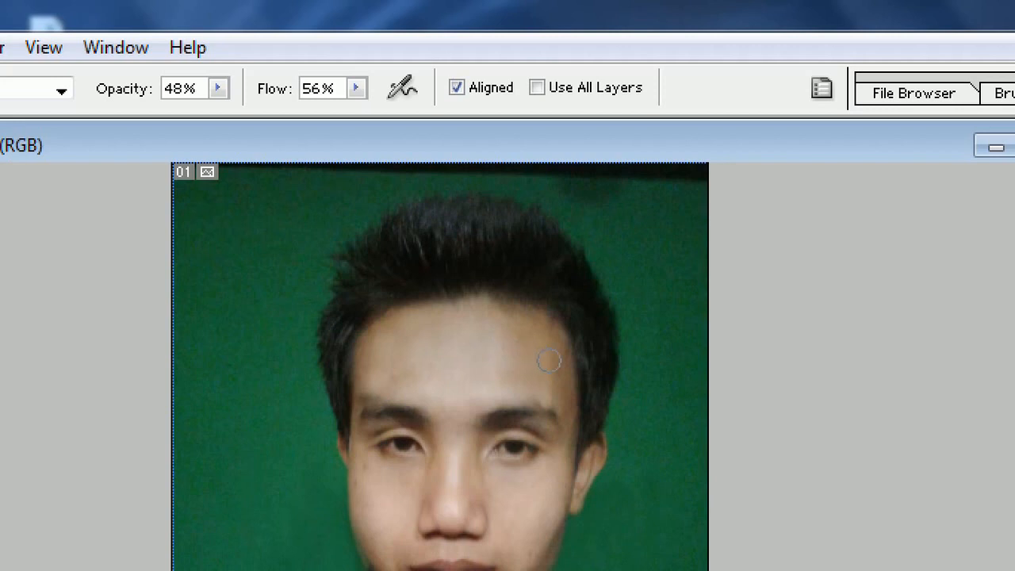
{"action": "left_click", "coordinate": [502, 355], "text": "alt"}
{"action": "mouse_move", "coordinate": [509, 320]}
{"action": "left_mouse_down"}
{"action": "mouse_move", "coordinate": [542, 335]}
{"action": "mouse_move", "coordinate": [553, 360]}
{"action": "left_mouse_up"}
{"action": "left_click", "coordinate": [479, 341], "text": "alt"}
{"action": "left_click", "coordinate": [544, 373]}
{"action": "mouse_move", "coordinate": [543, 373]}
{"action": "left_mouse_down"}
{"action": "mouse_move", "coordinate": [555, 389]}
{"action": "mouse_move", "coordinate": [558, 358]}
{"action": "mouse_move", "coordinate": [568, 415]}
{"action": "left_mouse_up"}
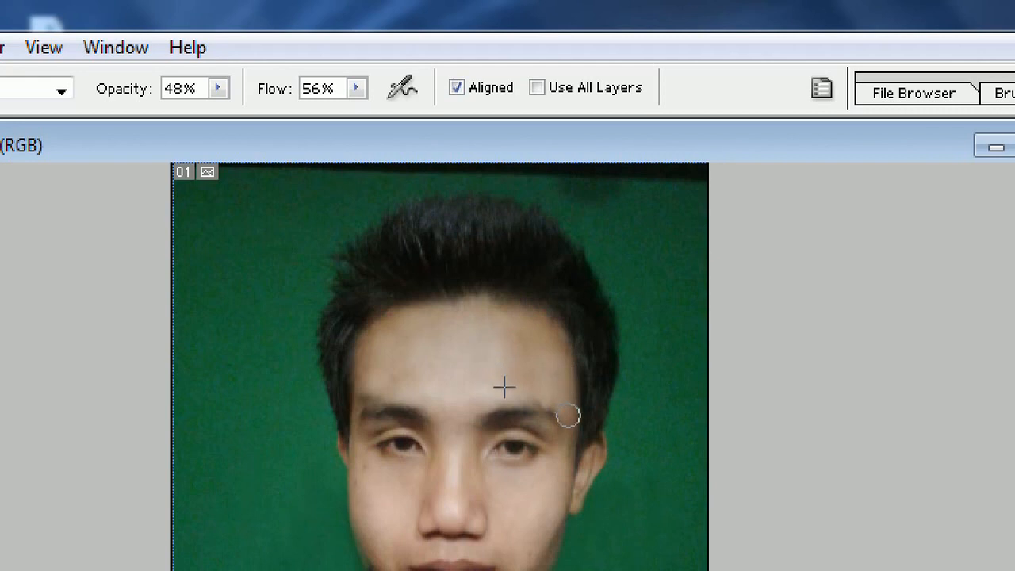
{"action": "left_click", "coordinate": [469, 330], "text": "alt"}
{"action": "mouse_move", "coordinate": [501, 330]}
{"action": "left_mouse_down"}
{"action": "mouse_move", "coordinate": [531, 351]}
{"action": "mouse_move", "coordinate": [532, 375]}
{"action": "mouse_move", "coordinate": [510, 378]}
{"action": "mouse_move", "coordinate": [518, 378]}
{"action": "left_mouse_up"}
Step: Set the Clone Stamp brush diameter to 58 px for retouching the cheeks
{"action": "scroll", "coordinate": [468, 372], "scroll_direction": "down", "scroll_amount": 3}
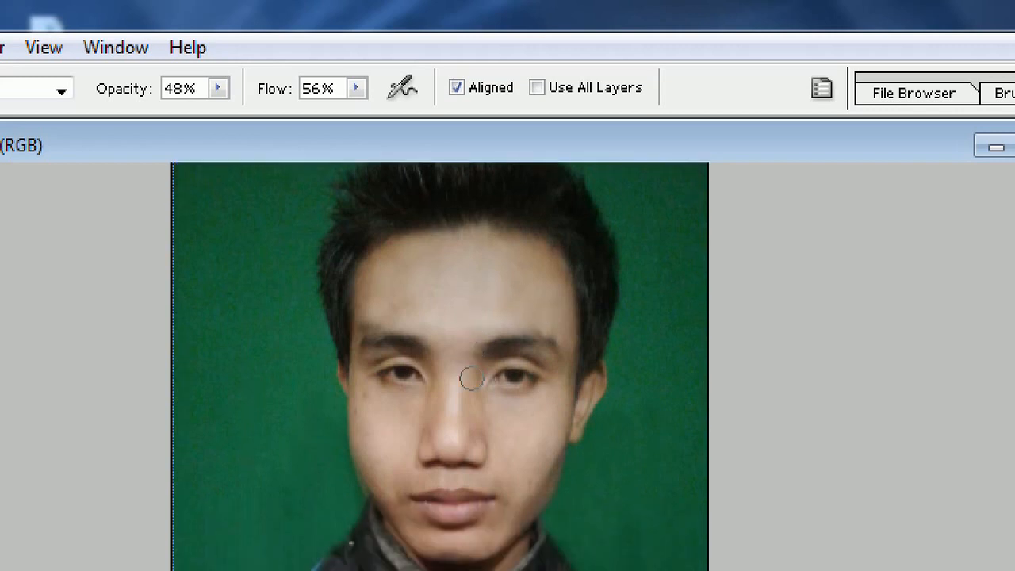
{"action": "scroll", "coordinate": [470, 385], "scroll_direction": "down", "scroll_amount": 2}
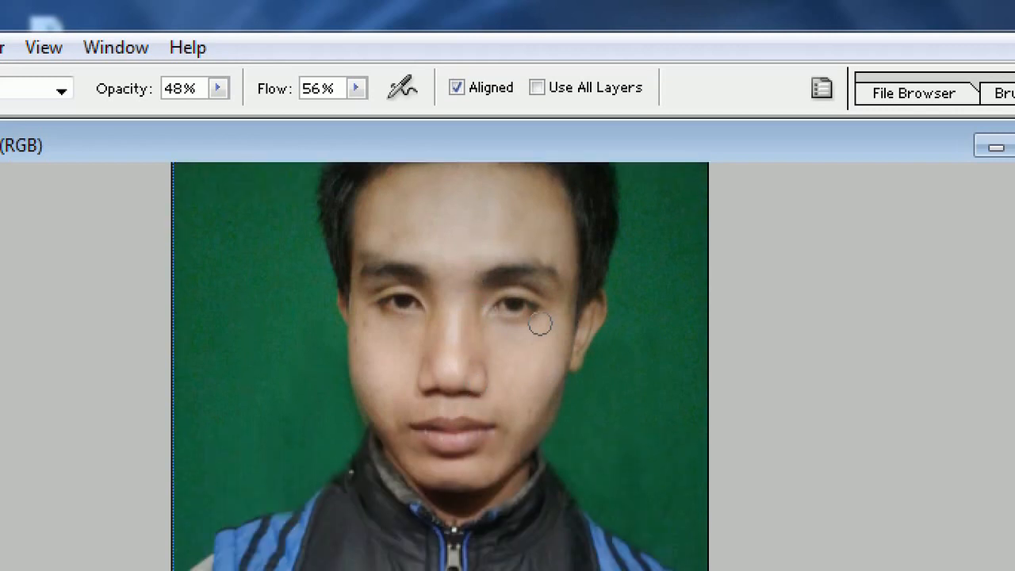
{"action": "right_click", "coordinate": [555, 282]}
{"action": "left_click", "coordinate": [686, 334]}
{"action": "key", "text": "Return"}
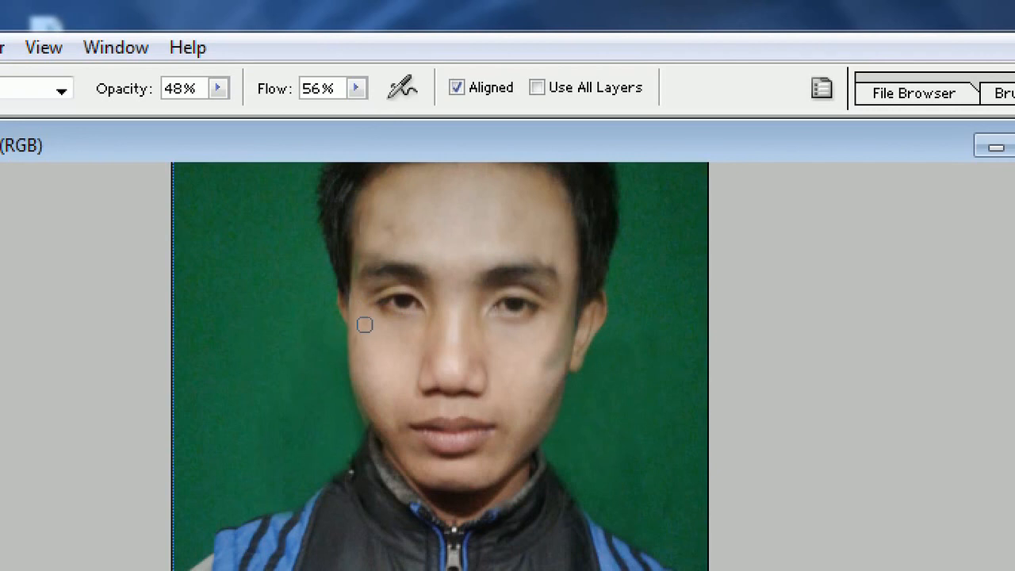
Step: Reduce the Clone Stamp brush to 43 px and clone sampled neck skin over the dark shadow beneath the chin
{"action": "scroll", "coordinate": [421, 401], "scroll_direction": "down", "scroll_amount": 2}
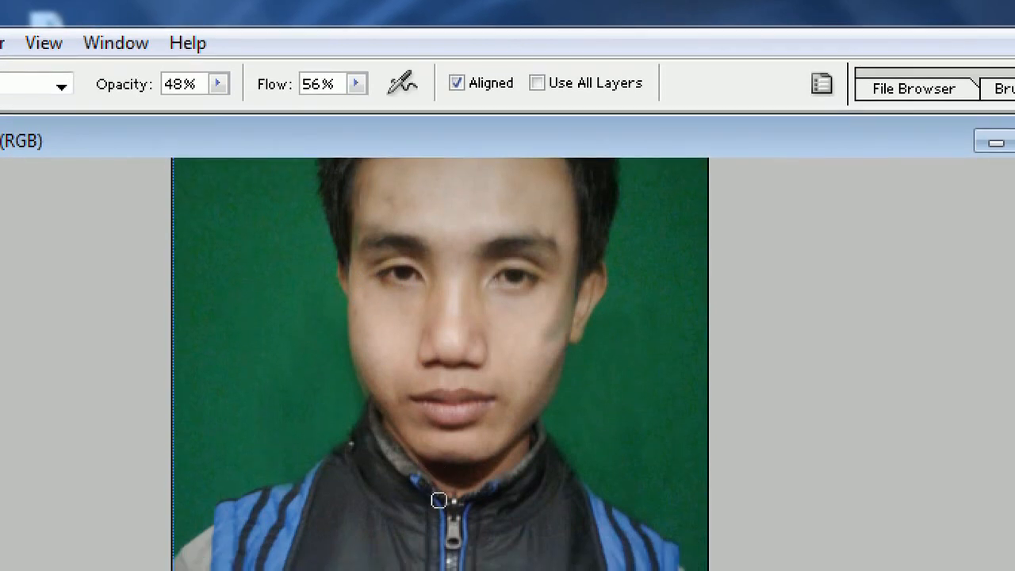
{"action": "scroll", "coordinate": [467, 481], "scroll_direction": "down", "scroll_amount": 1}
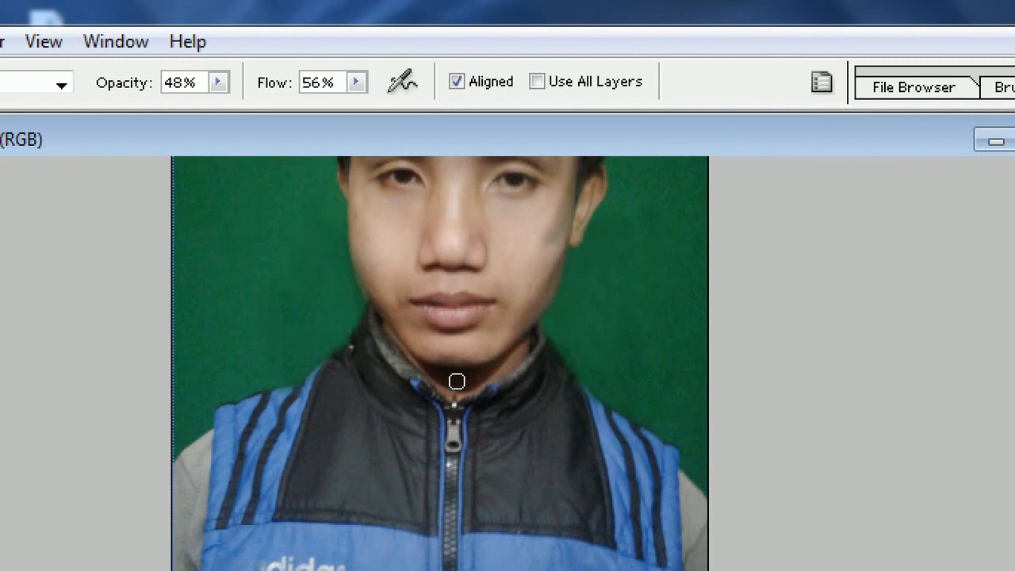
{"action": "right_click", "coordinate": [510, 363]}
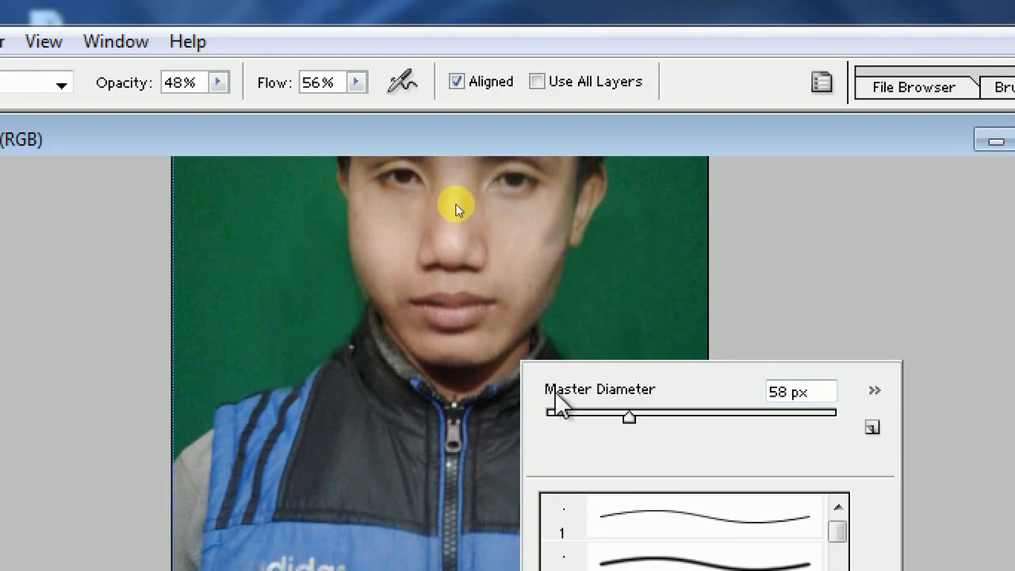
{"action": "left_click", "coordinate": [608, 417]}
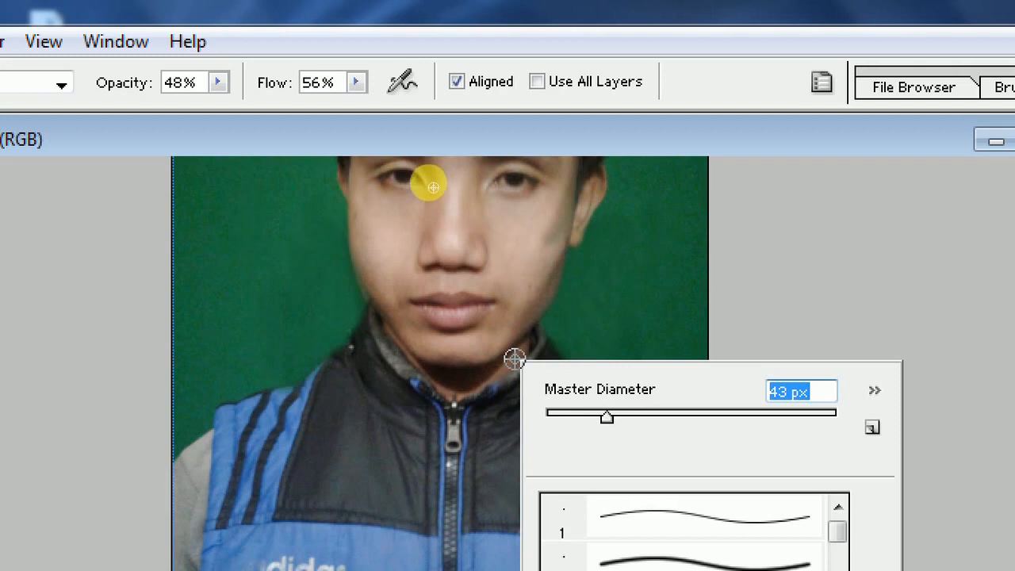
{"action": "key", "text": "Return"}
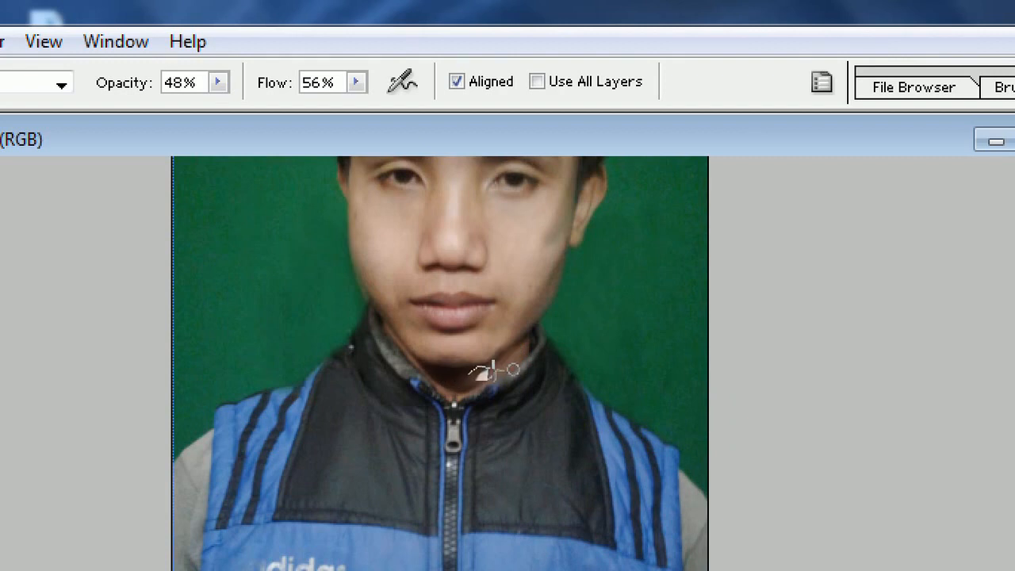
{"action": "left_click", "coordinate": [500, 368], "text": "alt"}
{"action": "left_click", "coordinate": [504, 369], "text": "alt"}
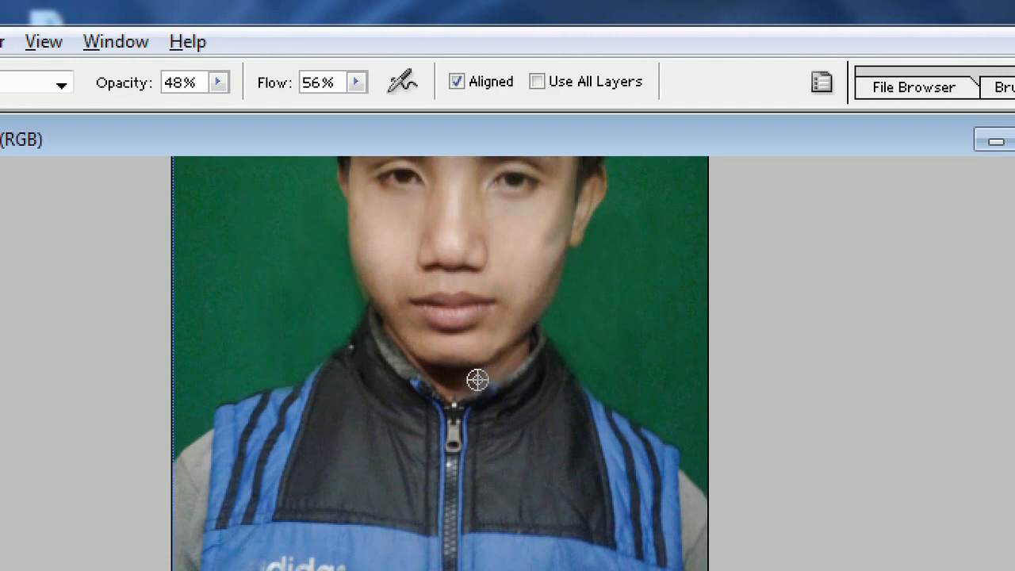
{"action": "left_click_drag", "start_coordinate": [470, 365], "coordinate": [499, 357]}
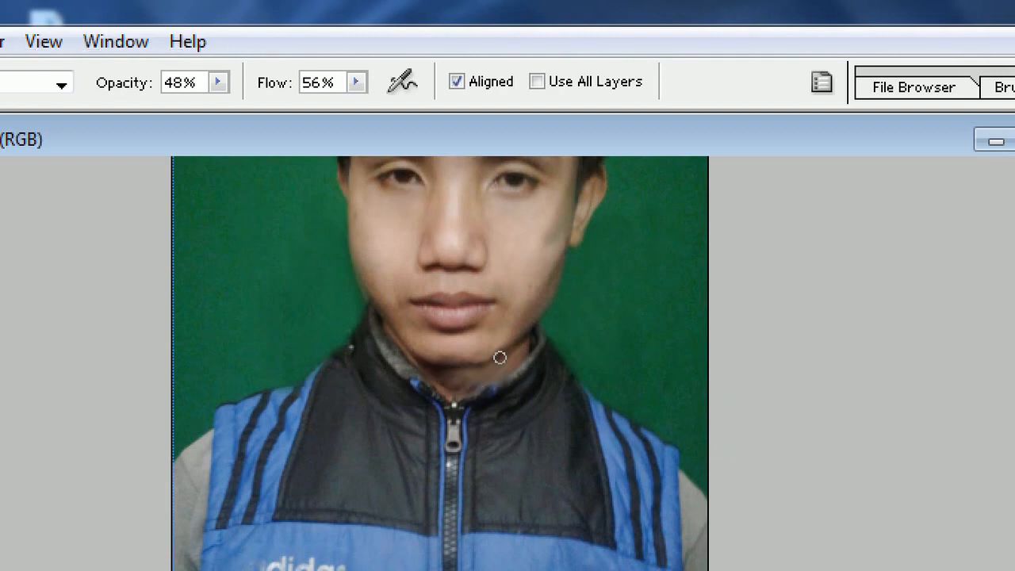
{"action": "left_click", "coordinate": [499, 358]}
Step: Draw a 3.995 × 5.195 cm crop frame across the photo's full width, from just above the hair to the chest
{"action": "key", "text": "ctrl+alt+z"}
{"action": "key", "text": "ctrl+alt+z"}
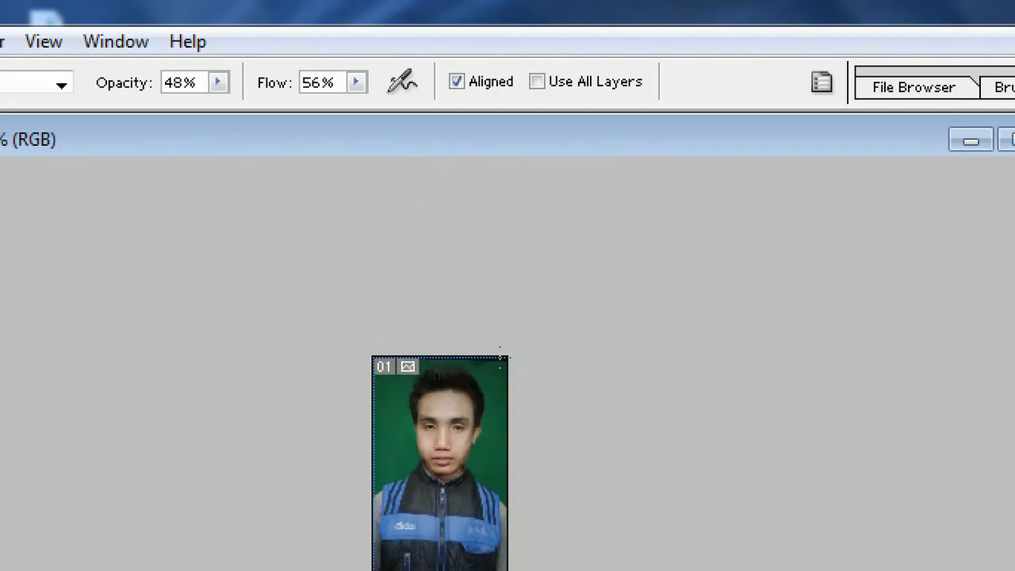
{"action": "key", "text": "ctrl+plus"}
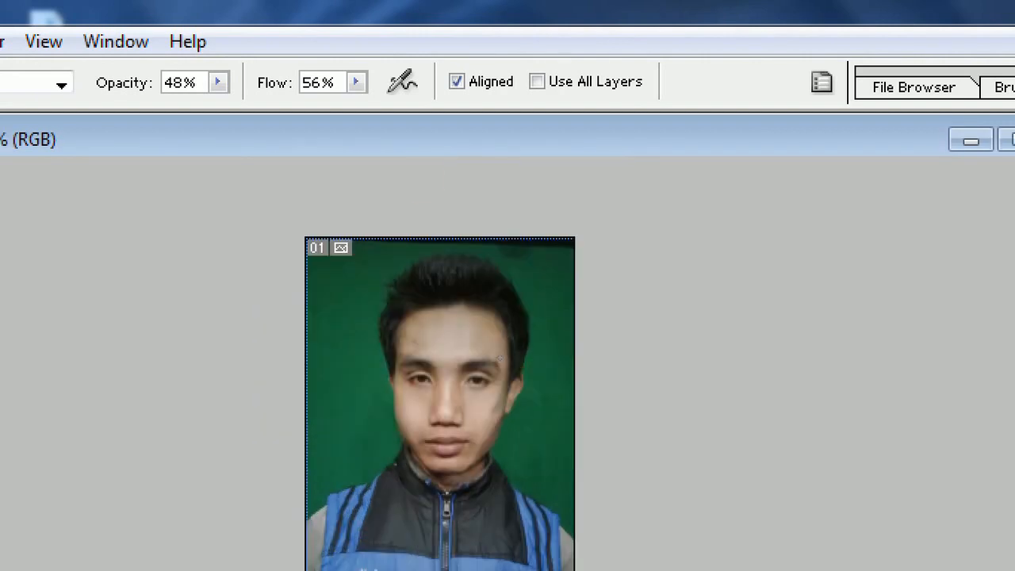
{"action": "key", "text": "ctrl+plus"}
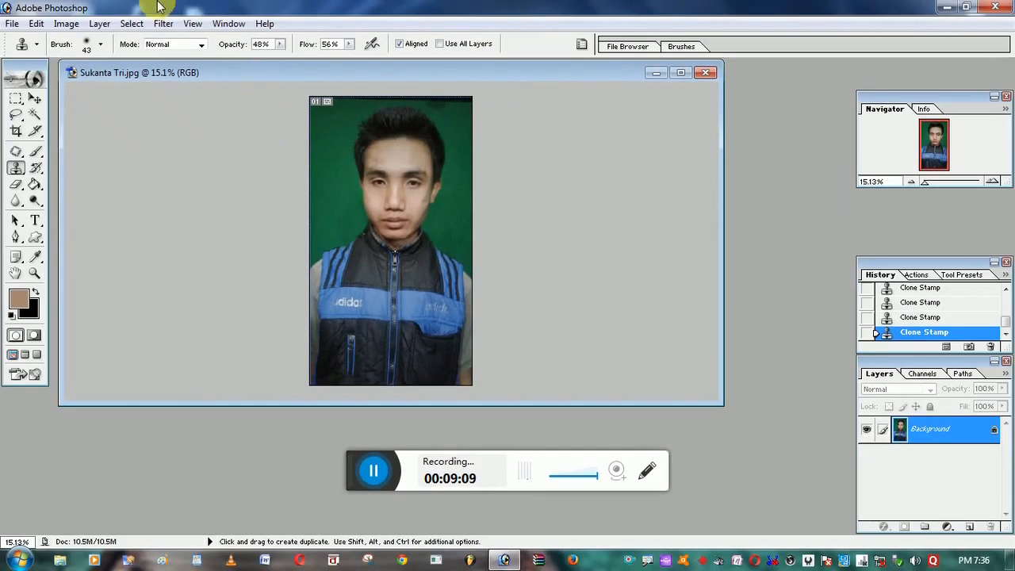
{"action": "left_click_drag", "start_coordinate": [240, 68], "coordinate": [187, 122]}
{"action": "left_click", "coordinate": [36, 98]}
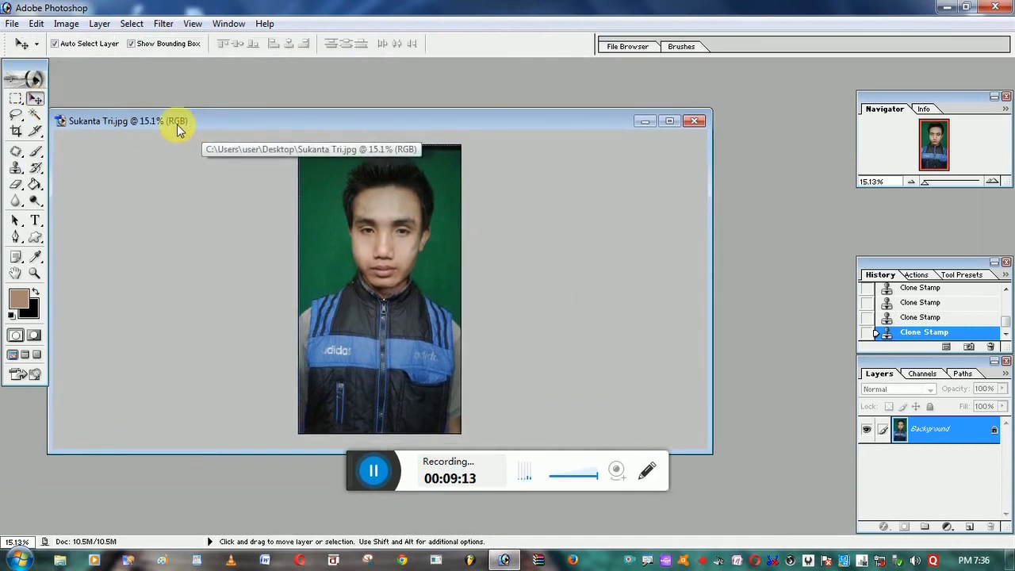
{"action": "left_click", "coordinate": [16, 131]}
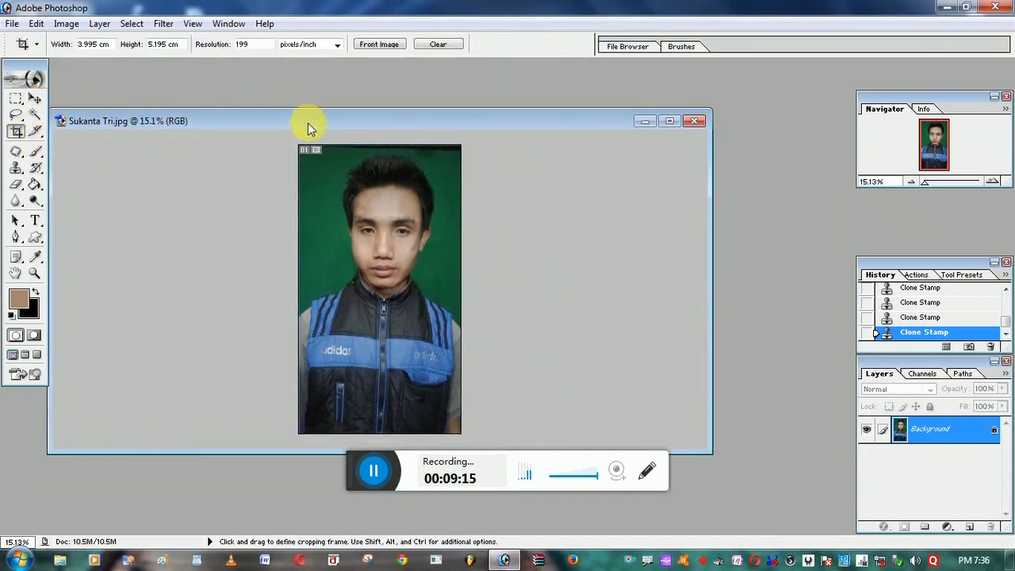
{"action": "left_click_drag", "start_coordinate": [301, 156], "coordinate": [461, 403]}
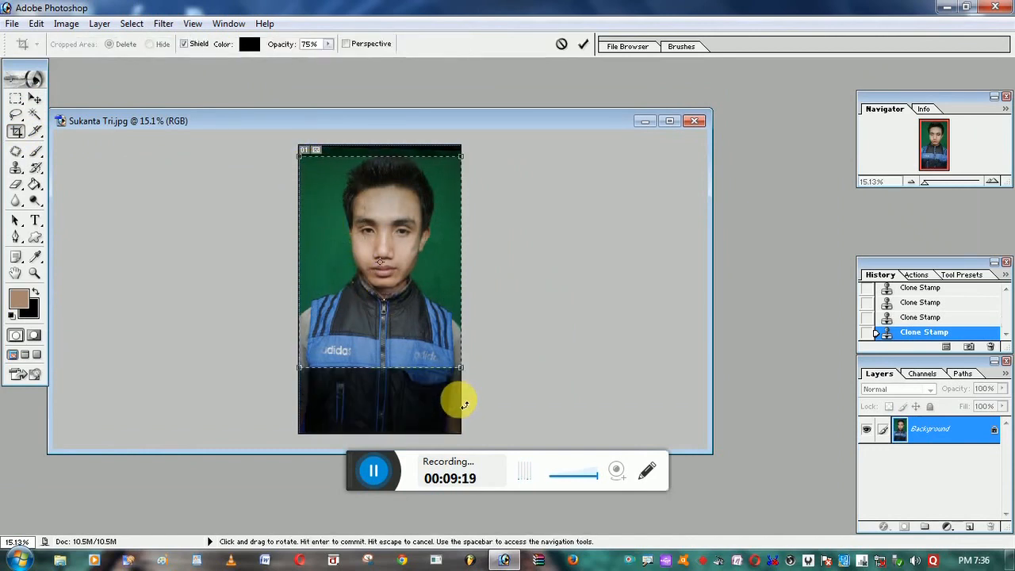
Step: Nudge the crop frame up slightly to leave more space above the hair and apply the crop
{"action": "key", "text": "Up"}
{"action": "key", "text": "Up"}
{"action": "key", "text": "Up"}
{"action": "key", "text": "Up"}
{"action": "key", "text": "Up"}
{"action": "key", "text": "Up"}
{"action": "key", "text": "Up"}
{"action": "key", "text": "Up"}
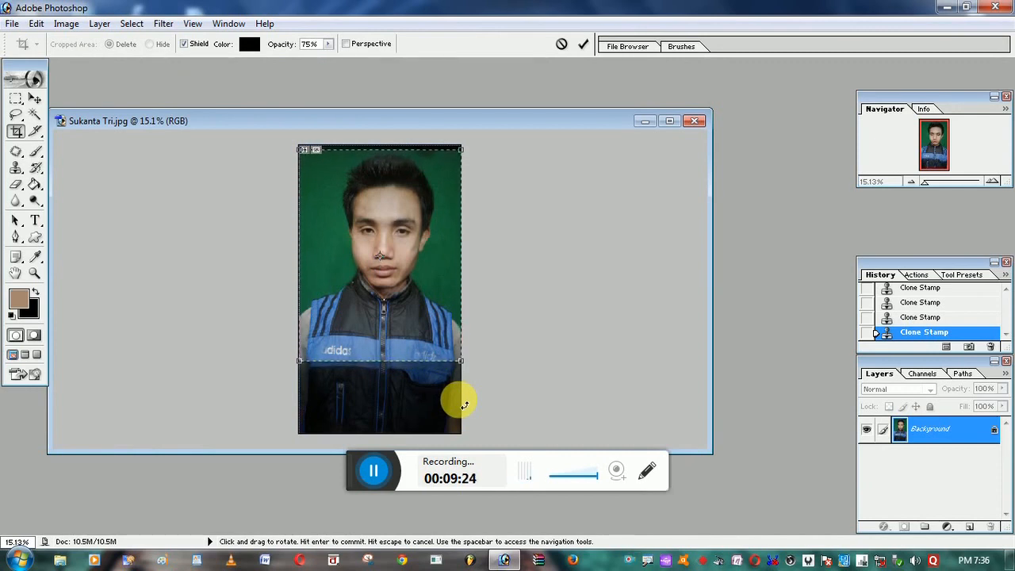
{"action": "left_click", "coordinate": [20, 133]}
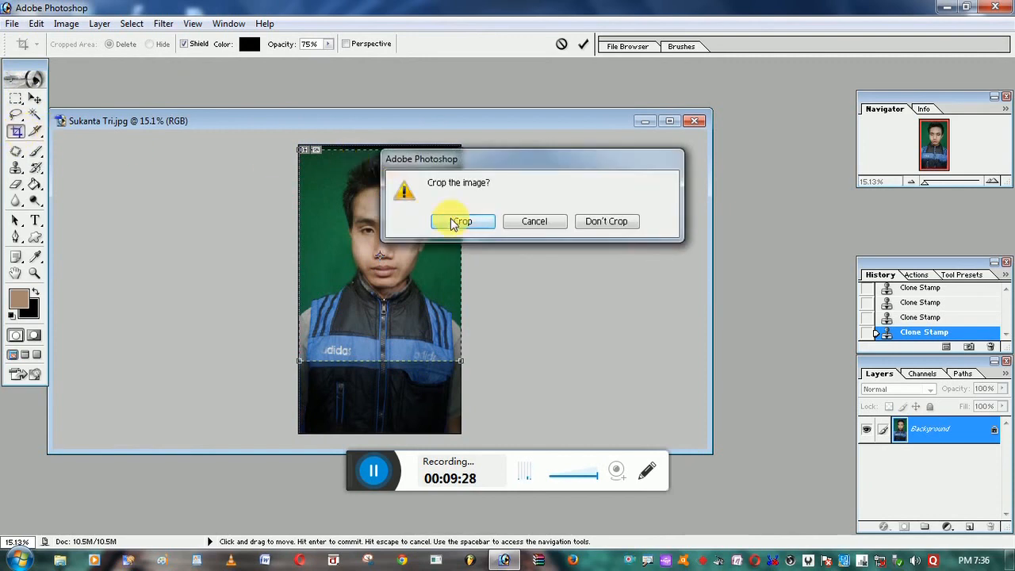
{"action": "left_click", "coordinate": [458, 223]}
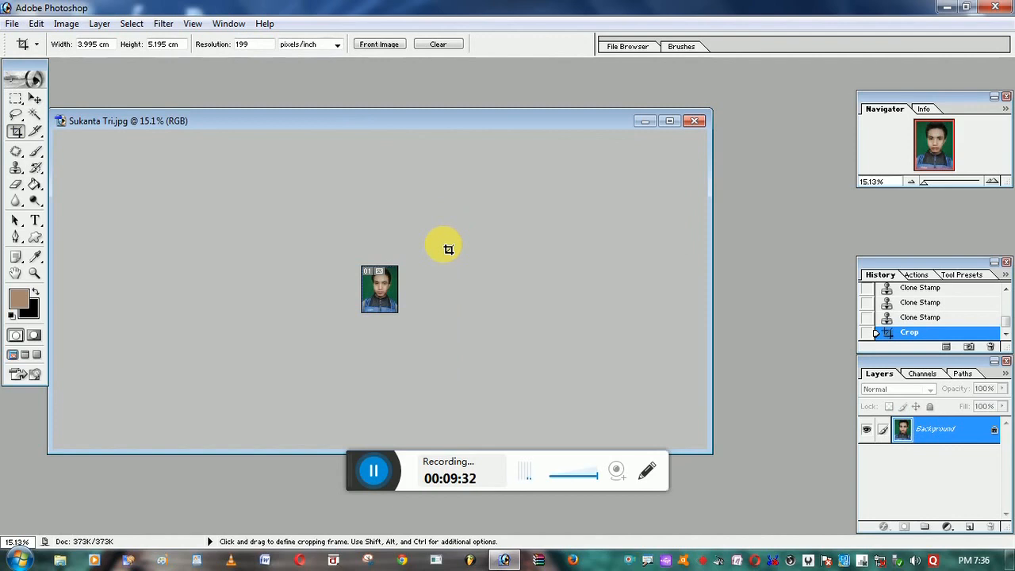
Step: Magnify the cropped portrait to 100% to examine the result
{"action": "key", "text": "ctrl+plus"}
{"action": "key", "text": "ctrl+plus"}
{"action": "key", "text": "ctrl+plus"}
{"action": "key", "text": "ctrl+plus"}
{"action": "key", "text": "ctrl+plus"}
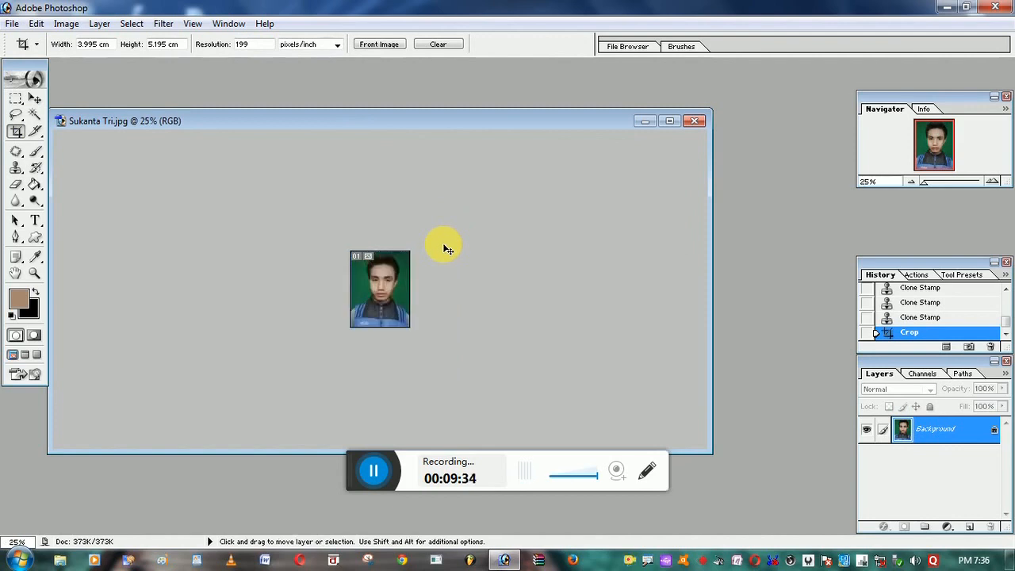
{"action": "key", "text": "ctrl+plus"}
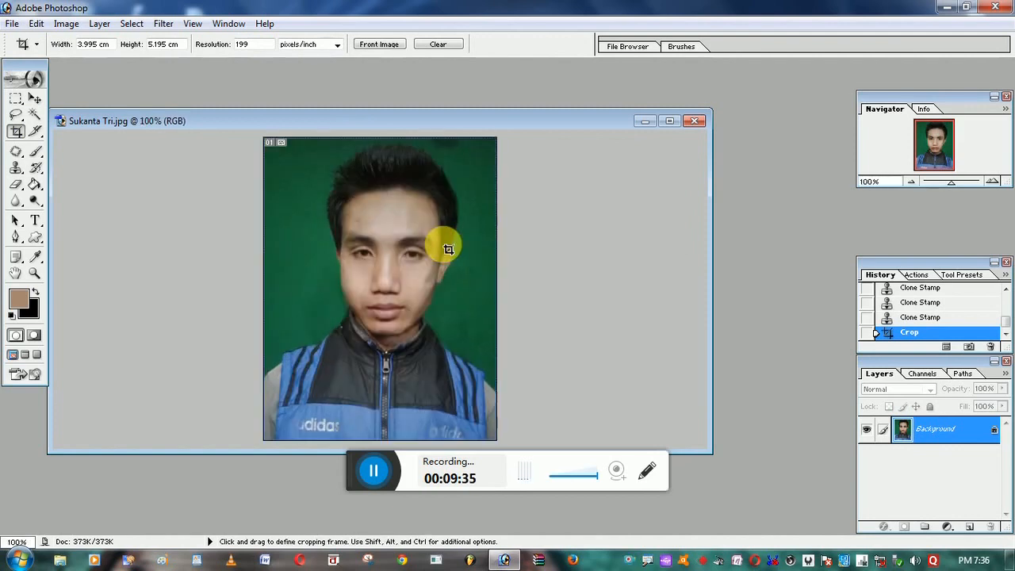
Step: Check the cropped portrait's pixel dimensions and document size in the Image Size settings
{"action": "key", "text": "ctrl+minus"}
{"action": "key", "text": "ctrl+minus"}
{"action": "key", "text": "ctrl+minus"}
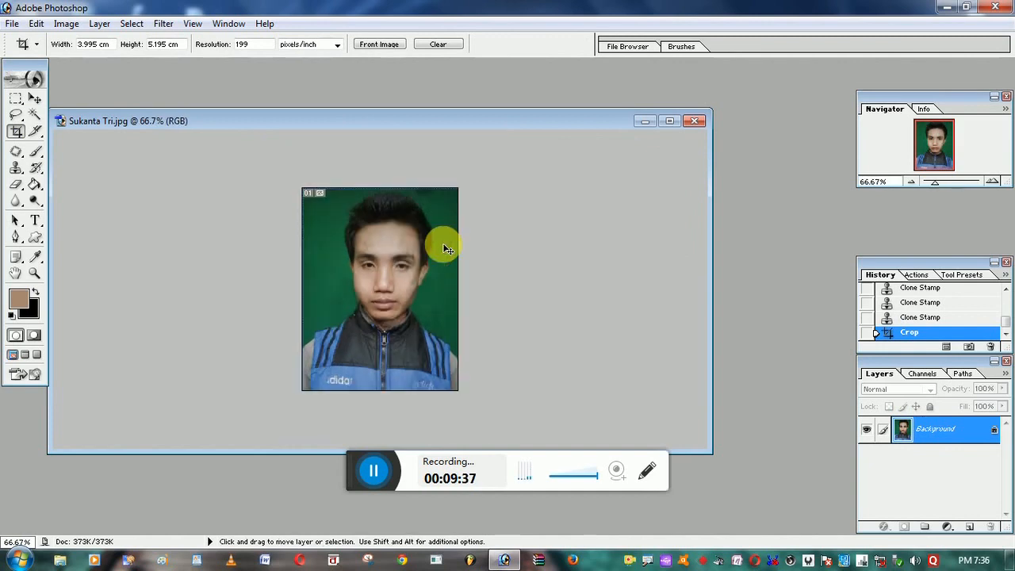
{"action": "key", "text": "ctrl+plus"}
{"action": "key", "text": "ctrl+plus"}
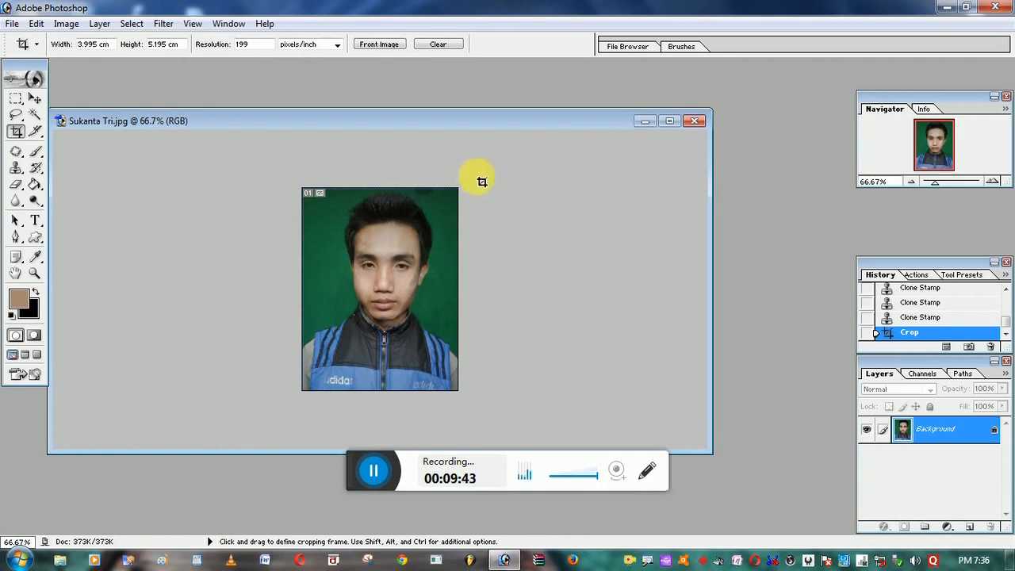
{"action": "left_click", "coordinate": [35, 99]}
{"action": "left_click_drag", "start_coordinate": [187, 124], "coordinate": [153, 118]}
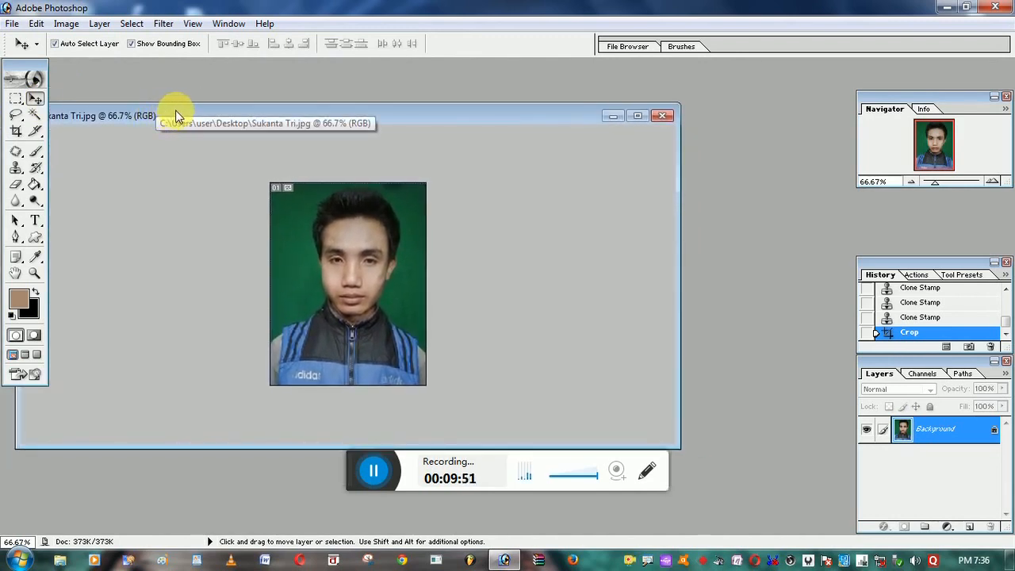
{"action": "right_click", "coordinate": [179, 115]}
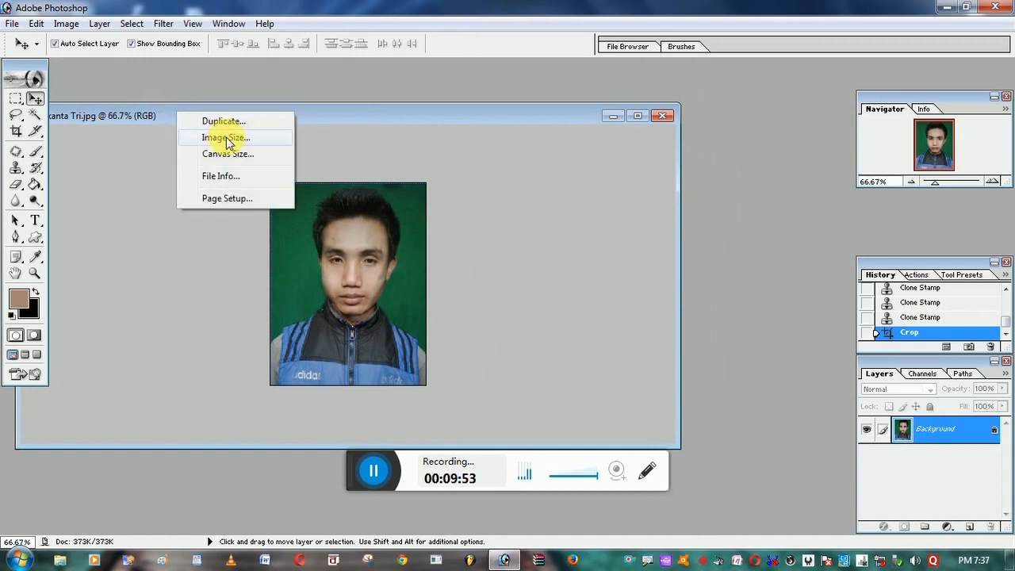
{"action": "left_click", "coordinate": [219, 136]}
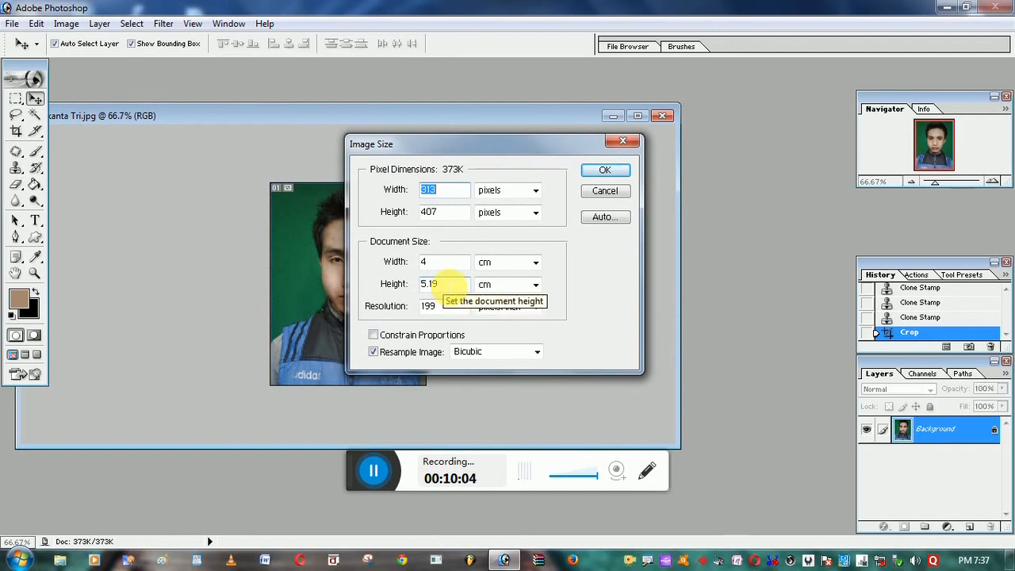
{"action": "left_click", "coordinate": [593, 173]}
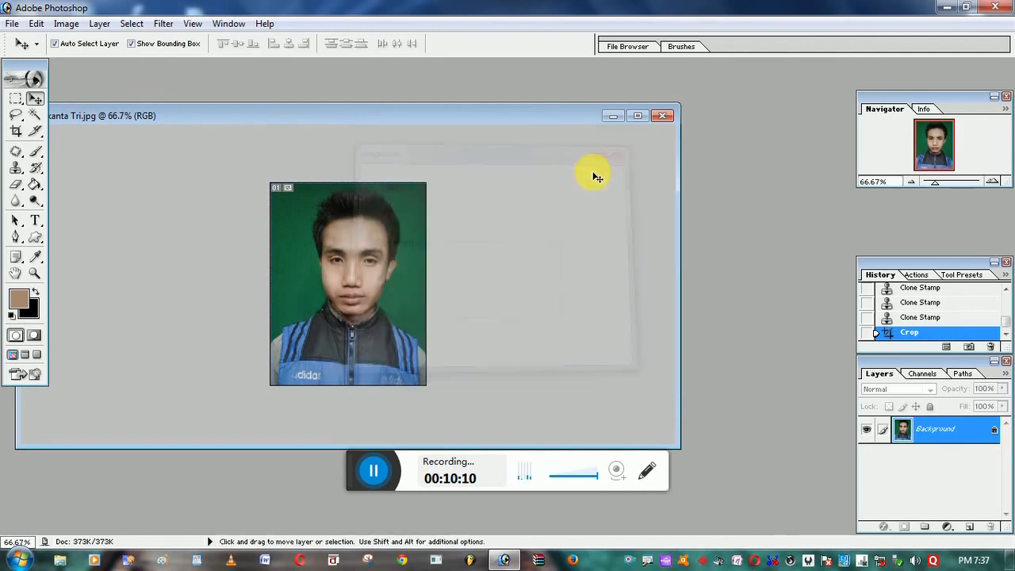
Step: Create a new A4 document at 300 pixels/inch in RGB Color with white contents
{"action": "left_click_drag", "start_coordinate": [531, 123], "coordinate": [344, 158]}
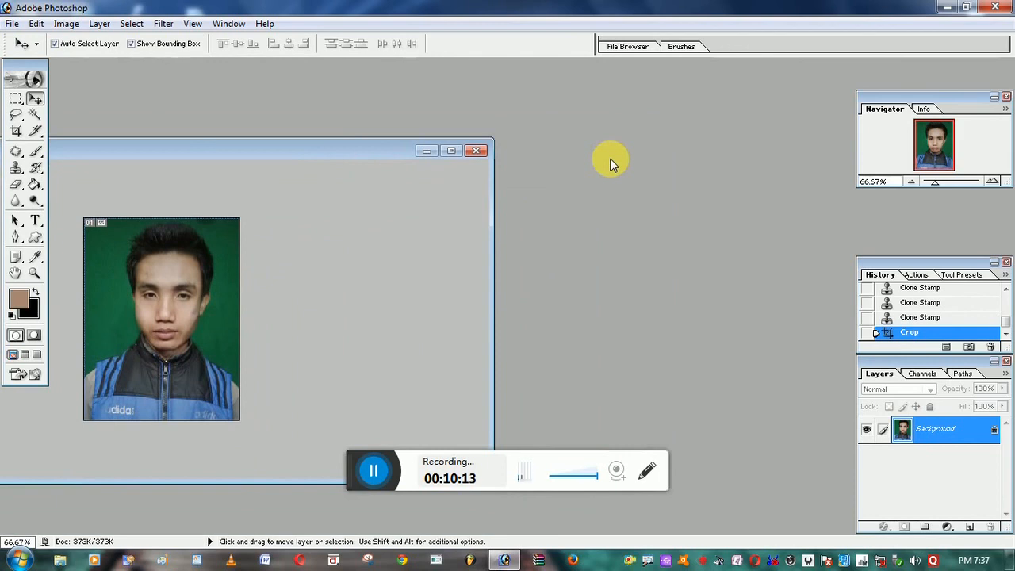
{"action": "key", "text": "ctrl+n"}
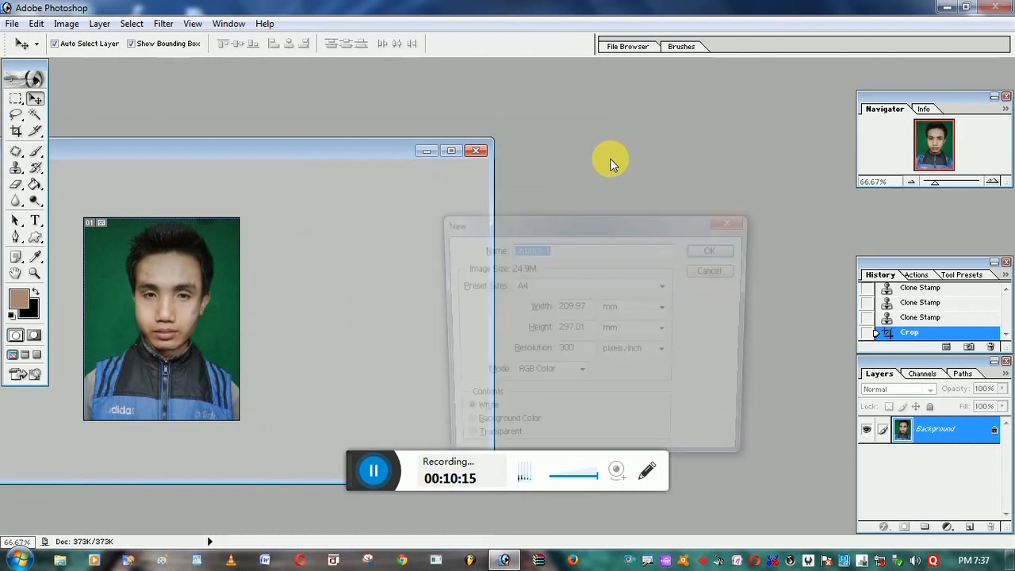
{"action": "left_click_drag", "start_coordinate": [561, 230], "coordinate": [346, 163]}
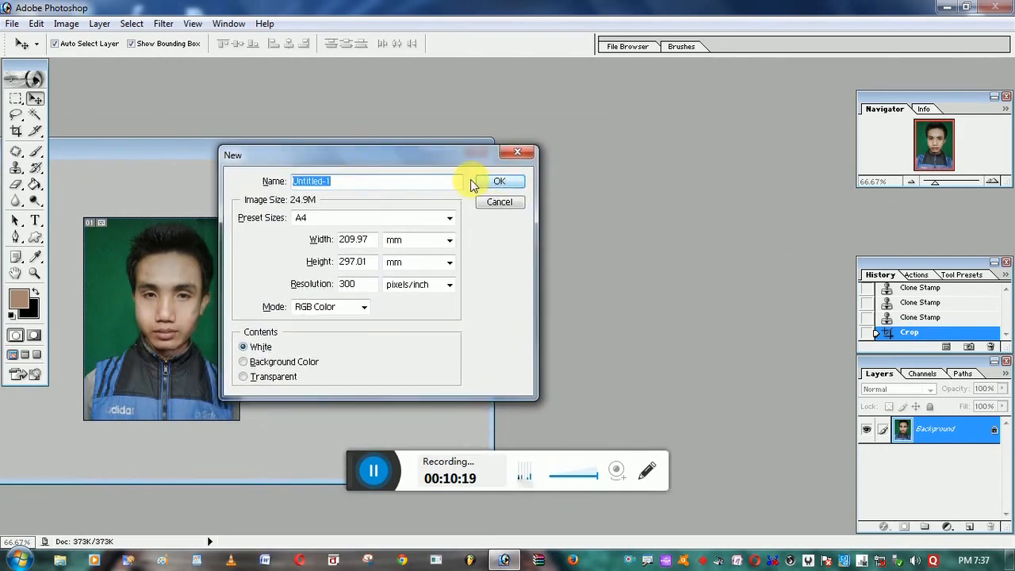
{"action": "left_click", "coordinate": [449, 218]}
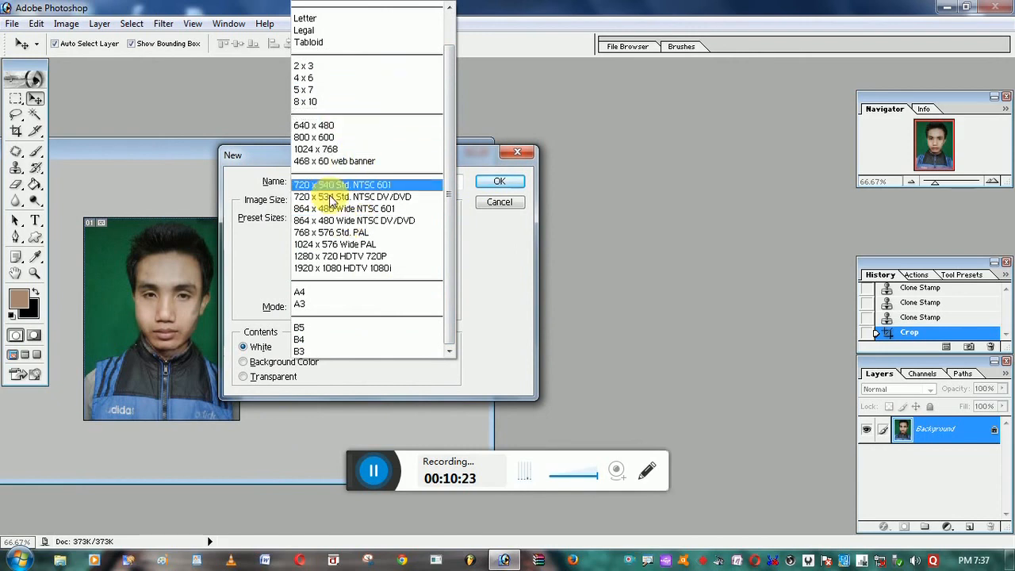
{"action": "left_click", "coordinate": [306, 294]}
{"action": "left_click", "coordinate": [496, 182]}
Step: Arrange the two documents side by side and copy the cropped portrait into the A4 page's upper-left corner
{"action": "left_click_drag", "start_coordinate": [146, 82], "coordinate": [483, 107]}
{"action": "left_click", "coordinate": [212, 157]}
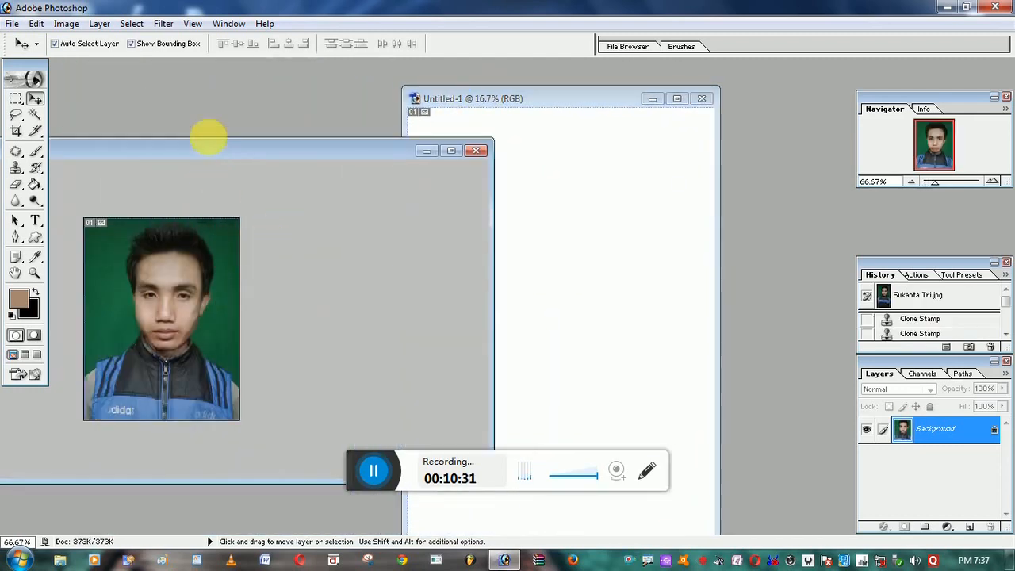
{"action": "left_click_drag", "start_coordinate": [245, 151], "coordinate": [212, 113]}
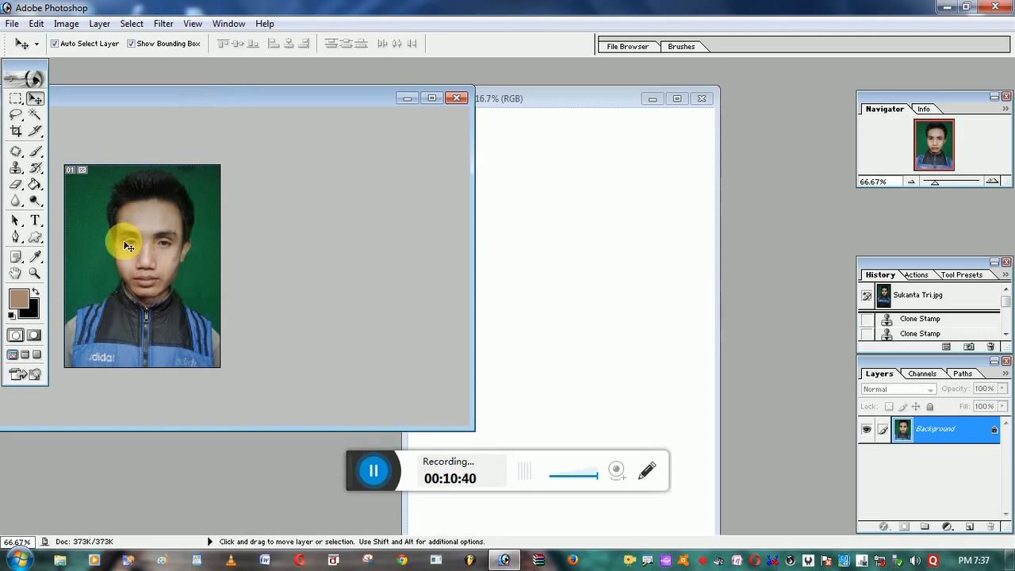
{"action": "left_click_drag", "start_coordinate": [127, 247], "coordinate": [441, 144]}
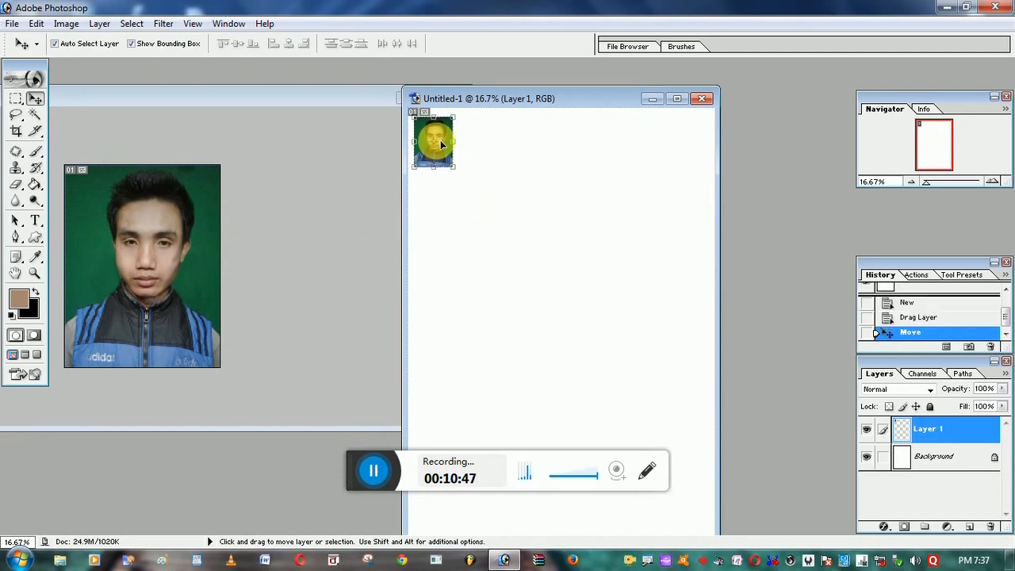
Step: Nudge the placed portrait up and slightly left, closer to the corner of the A4 page
{"action": "key", "text": "shift+Up"}
{"action": "key", "text": "shift+Up"}
{"action": "key", "text": "shift+Up"}
{"action": "key", "text": "shift+Up"}
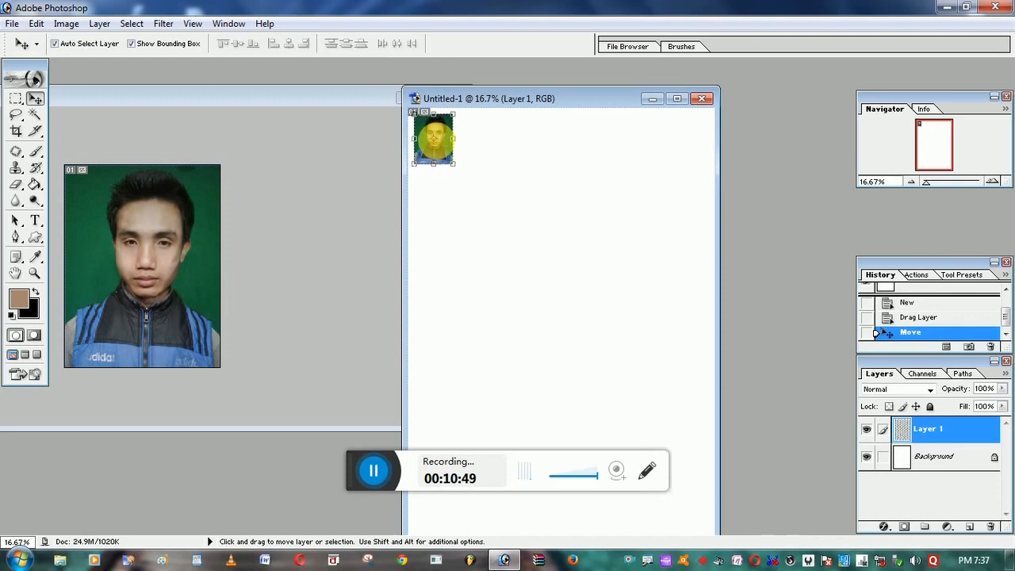
{"action": "key", "text": "shift+Left"}
{"action": "key", "text": "shift+Left"}
{"action": "key", "text": "shift+Right"}
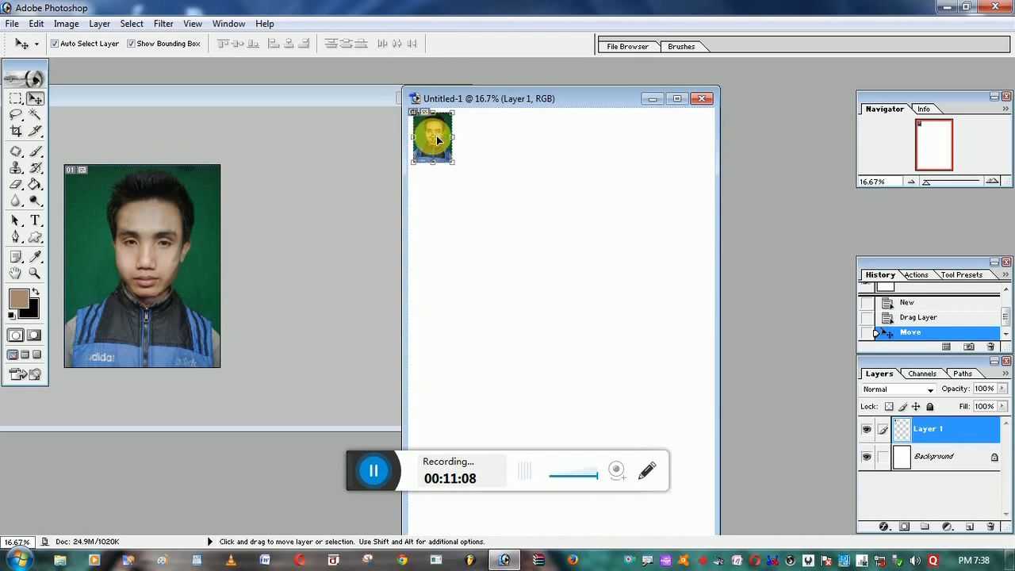
Step: Duplicate the portrait into a row of seven along the page's top edge and nudge the second to fourth photos left
{"action": "left_click_drag", "start_coordinate": [437, 141], "coordinate": [704, 132]}
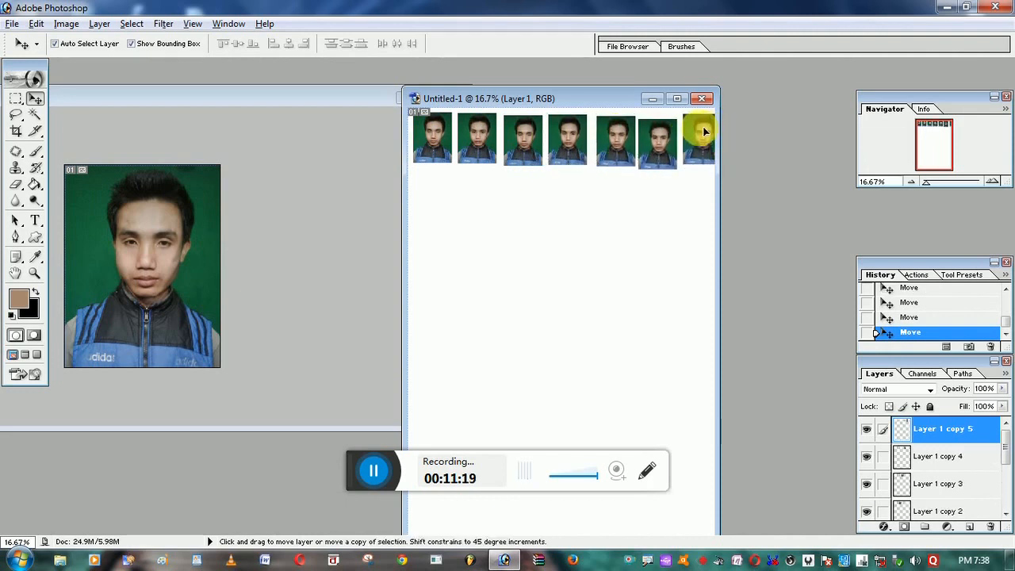
{"action": "left_click", "coordinate": [476, 140]}
{"action": "key", "text": "Left"}
{"action": "left_click", "coordinate": [520, 140]}
{"action": "key", "text": "Left"}
{"action": "left_click", "coordinate": [565, 140]}
{"action": "key", "text": "Left"}
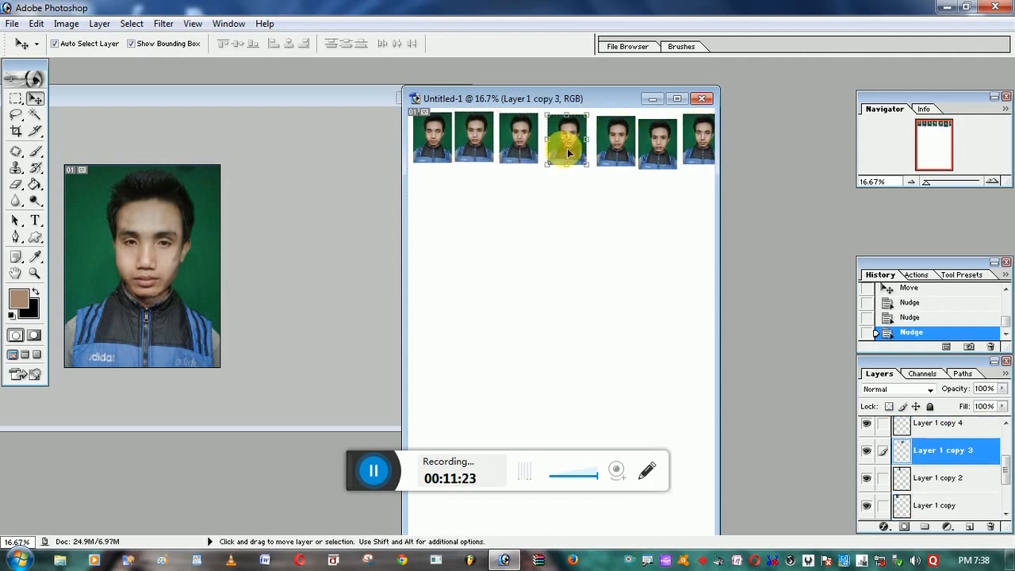
Step: Nudge the fifth and sixth photos left and up to line them up with the row
{"action": "left_click", "coordinate": [615, 140]}
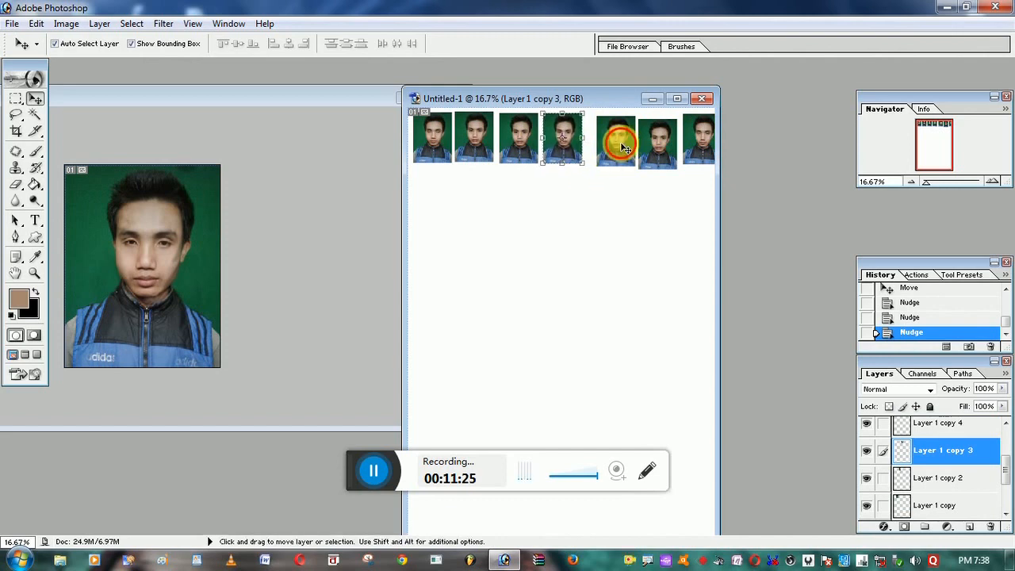
{"action": "key", "text": "Left"}
{"action": "key", "text": "Up"}
{"action": "key", "text": "Up"}
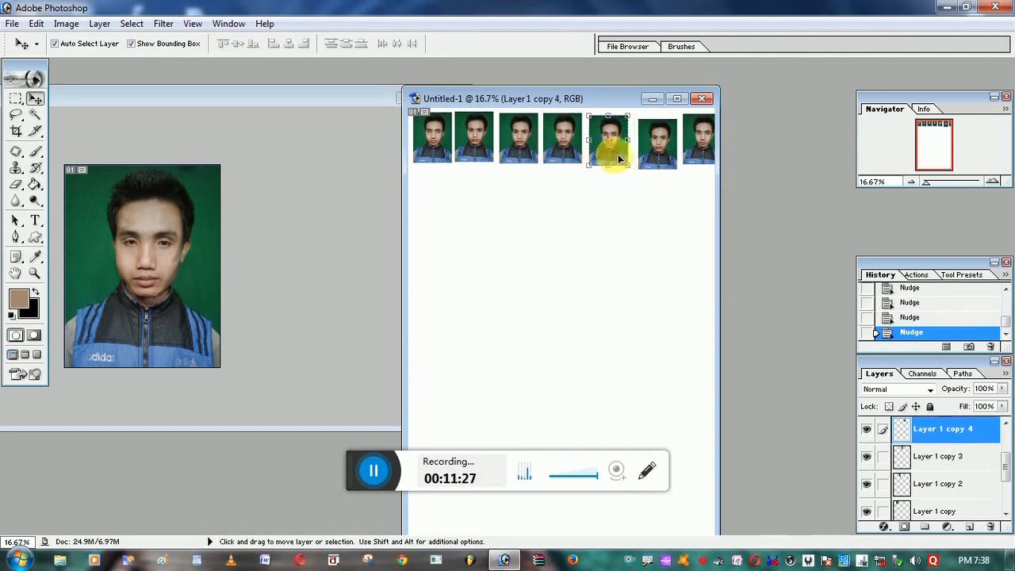
{"action": "left_click", "coordinate": [652, 151]}
{"action": "key", "text": "Left"}
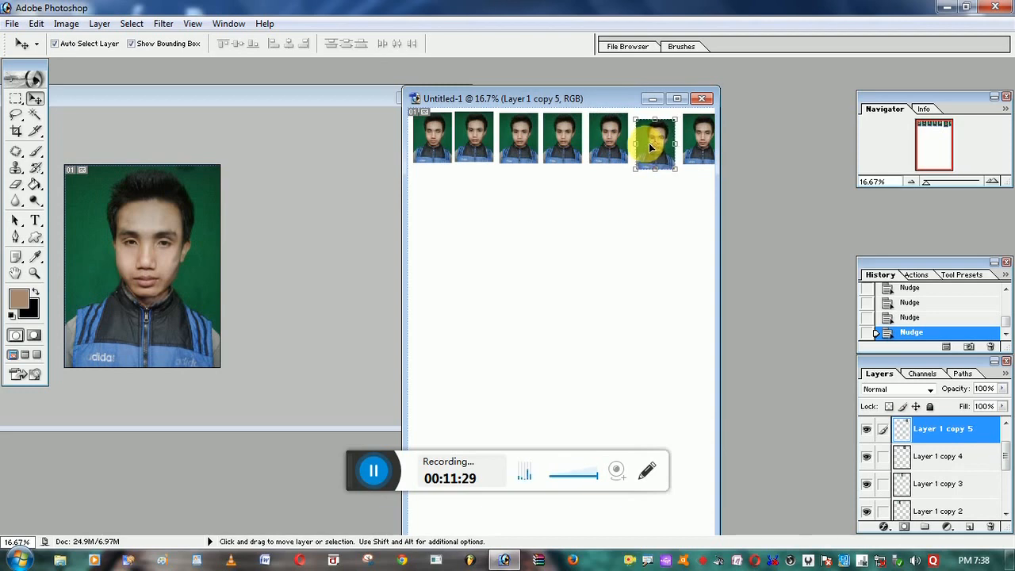
{"action": "key", "text": "Up"}
Step: Try to fit the seventh photo on the page by nudging it left, and delete that copy's layer
{"action": "left_click", "coordinate": [701, 141]}
{"action": "key", "text": "Left"}
{"action": "key", "text": "Left"}
{"action": "key", "text": "Left"}
{"action": "key", "text": "Left"}
{"action": "key", "text": "Left"}
{"action": "key", "text": "Left"}
{"action": "key", "text": "Left"}
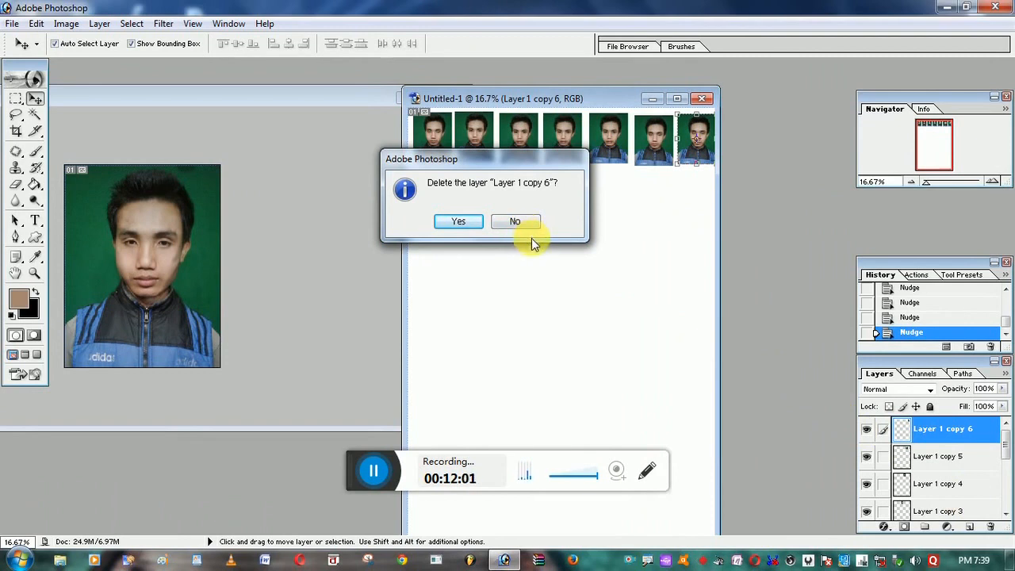
{"action": "key", "text": "Return"}
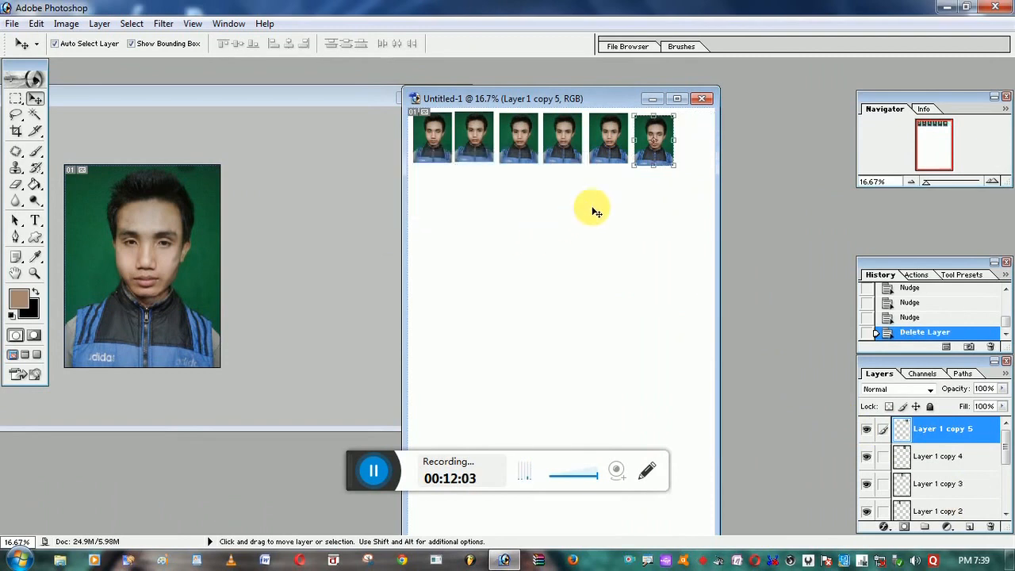
Step: Nudge the sixth photo right and slightly up to use the free space at the row's end
{"action": "key", "text": "Right"}
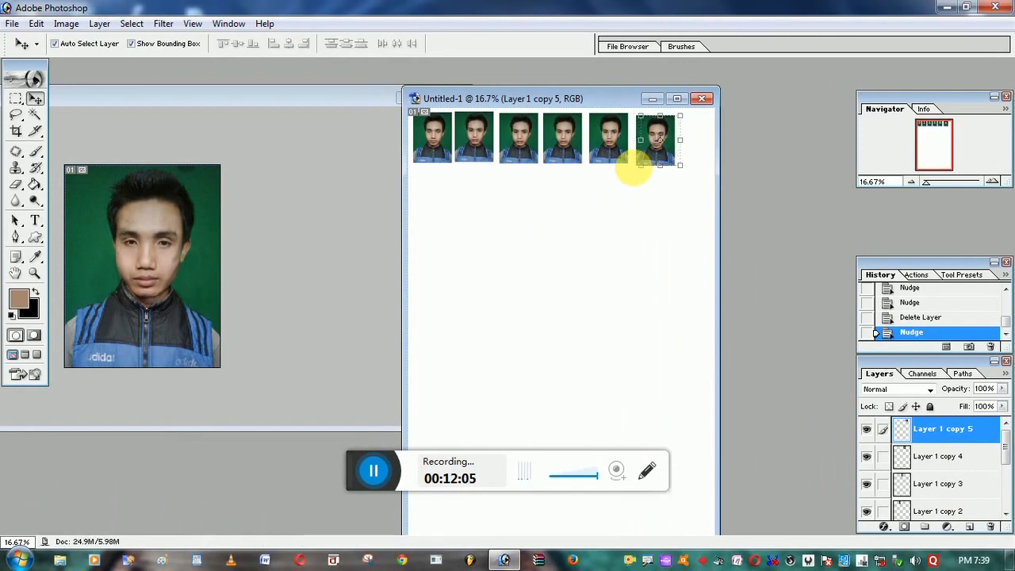
{"action": "key", "text": "Right"}
{"action": "key", "text": "Right"}
{"action": "key", "text": "Right"}
{"action": "key", "text": "Right"}
{"action": "key", "text": "Right"}
{"action": "key", "text": "Right"}
{"action": "key", "text": "Right"}
{"action": "key", "text": "Right"}
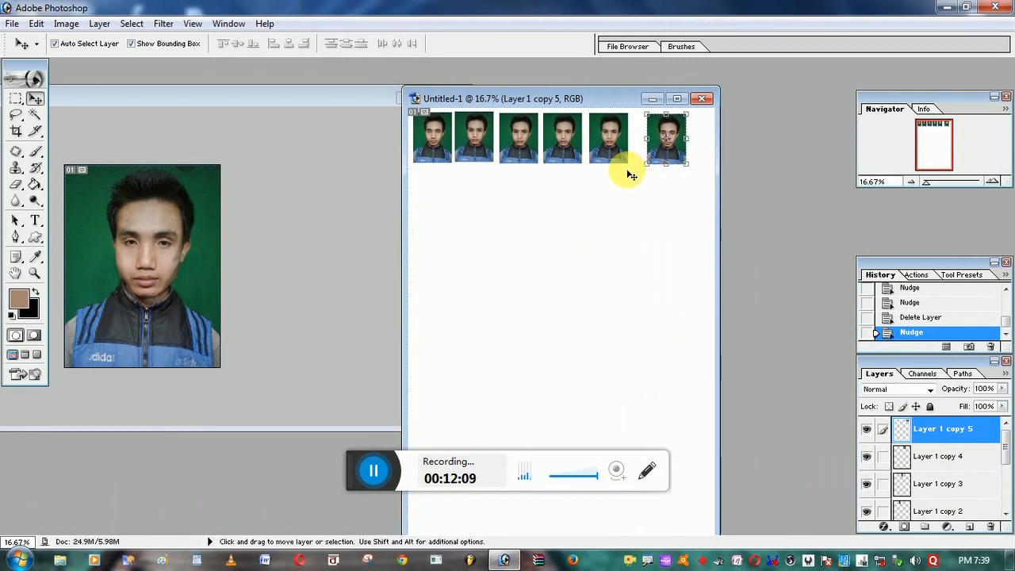
Step: Nudge the fifth and fourth photos right to widen the gaps in the row
{"action": "left_click", "coordinate": [615, 163]}
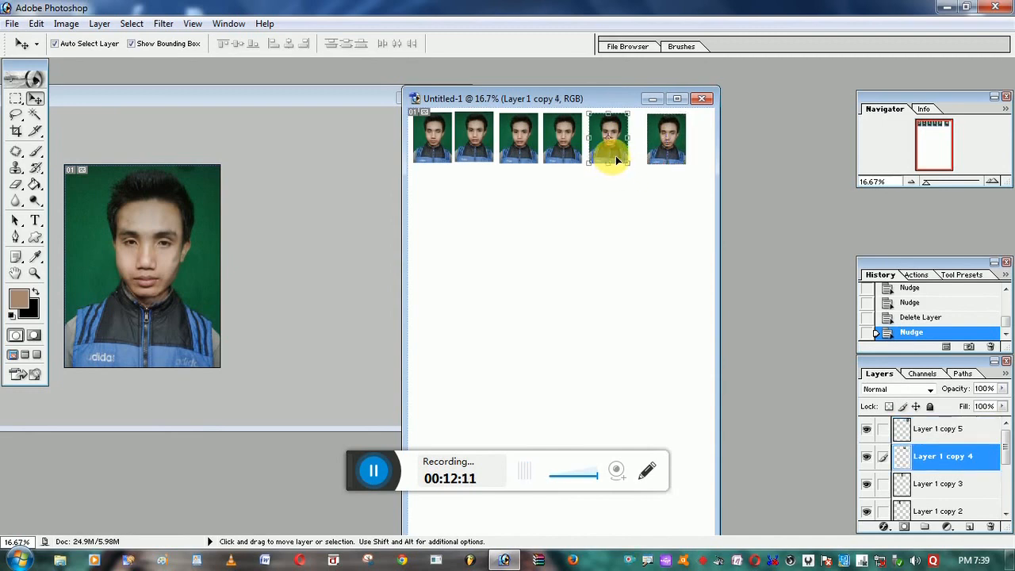
{"action": "key", "text": "Right"}
{"action": "key", "text": "Right"}
{"action": "key", "text": "Right"}
{"action": "key", "text": "Right"}
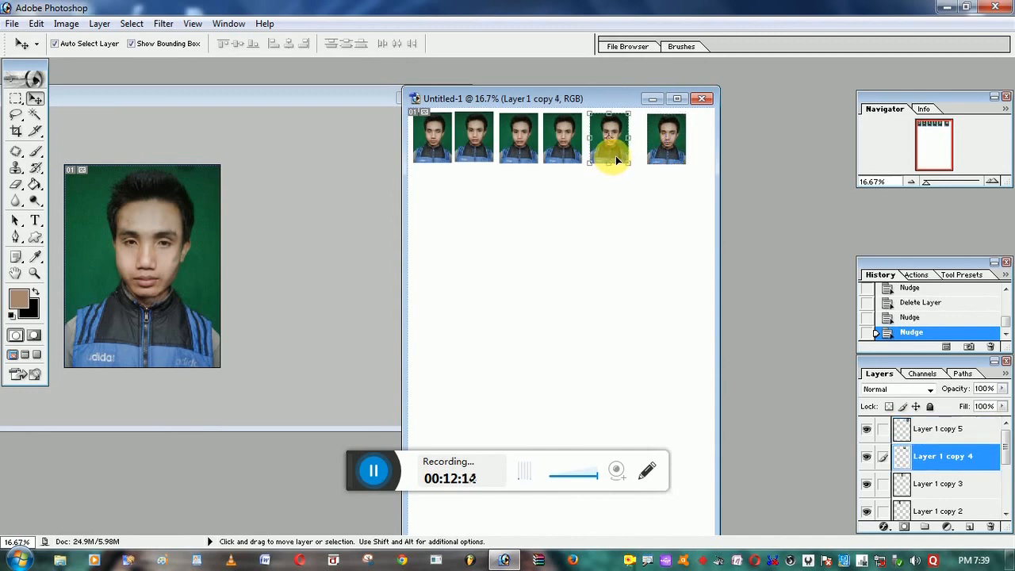
{"action": "left_click", "coordinate": [563, 149]}
{"action": "key", "text": "Right"}
Step: Nudge the third and second photos right, and lower the second one slightly to level it with the row
{"action": "left_click", "coordinate": [523, 155]}
{"action": "key", "text": "Right"}
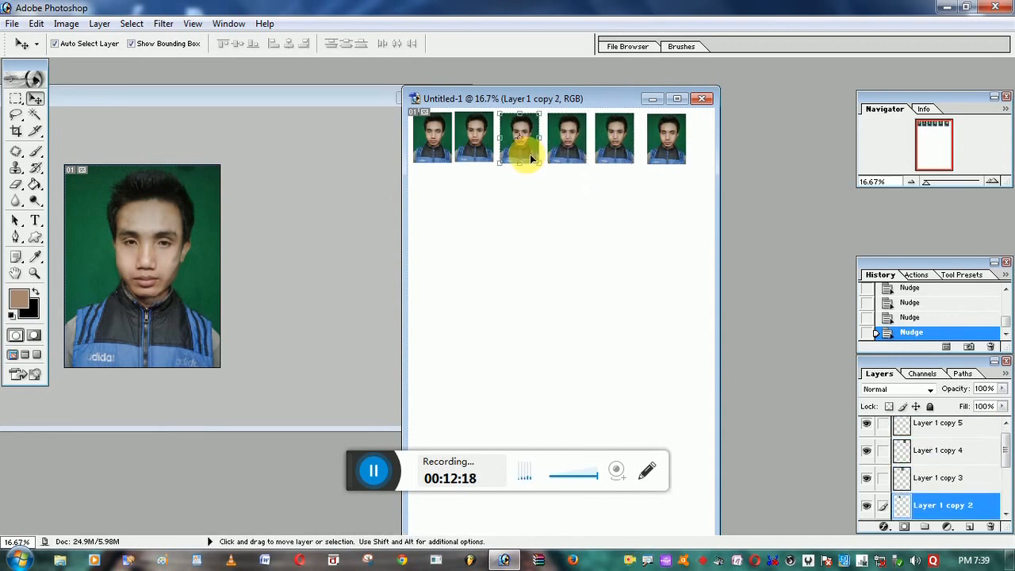
{"action": "left_click", "coordinate": [477, 143]}
{"action": "key", "text": "Right"}
{"action": "key", "text": "Right"}
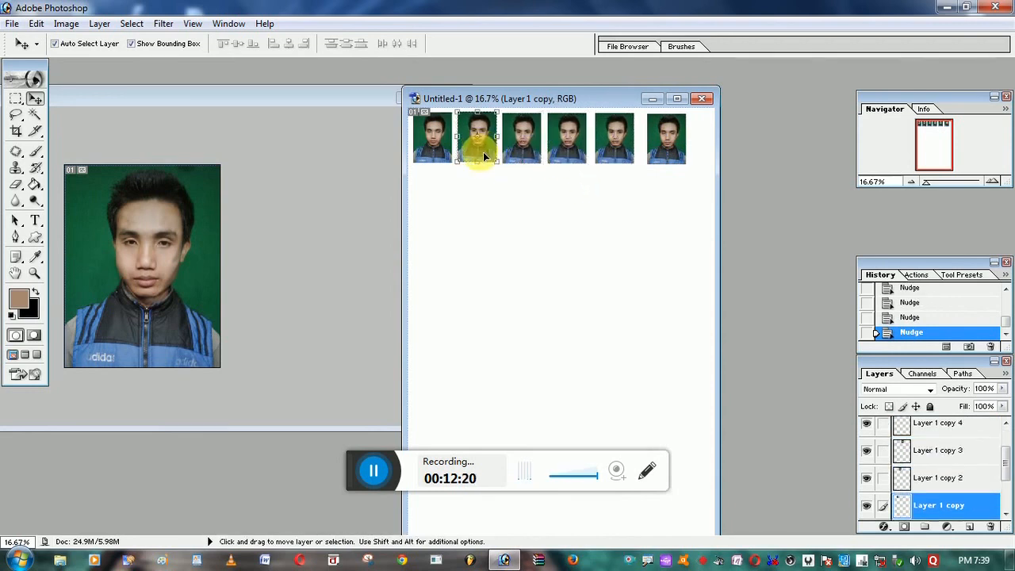
{"action": "key", "text": "Down"}
{"action": "left_click", "coordinate": [516, 155]}
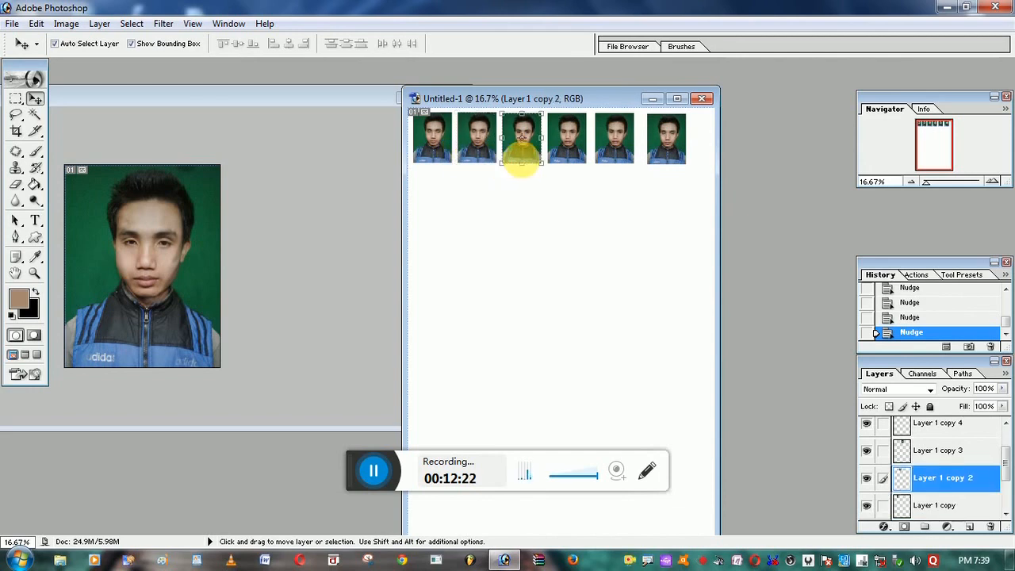
{"action": "key", "text": "ctrl+t"}
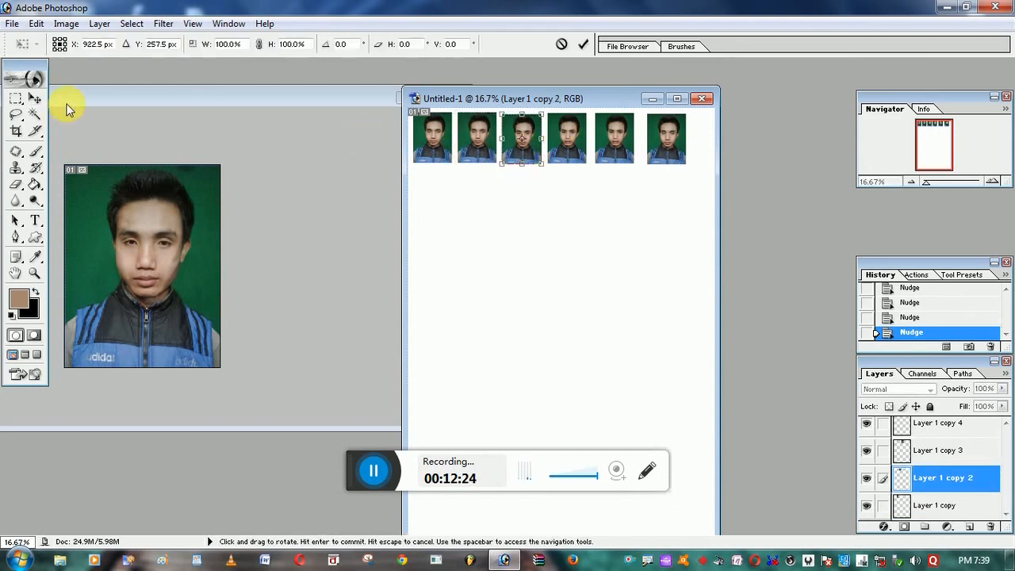
{"action": "left_click", "coordinate": [34, 98]}
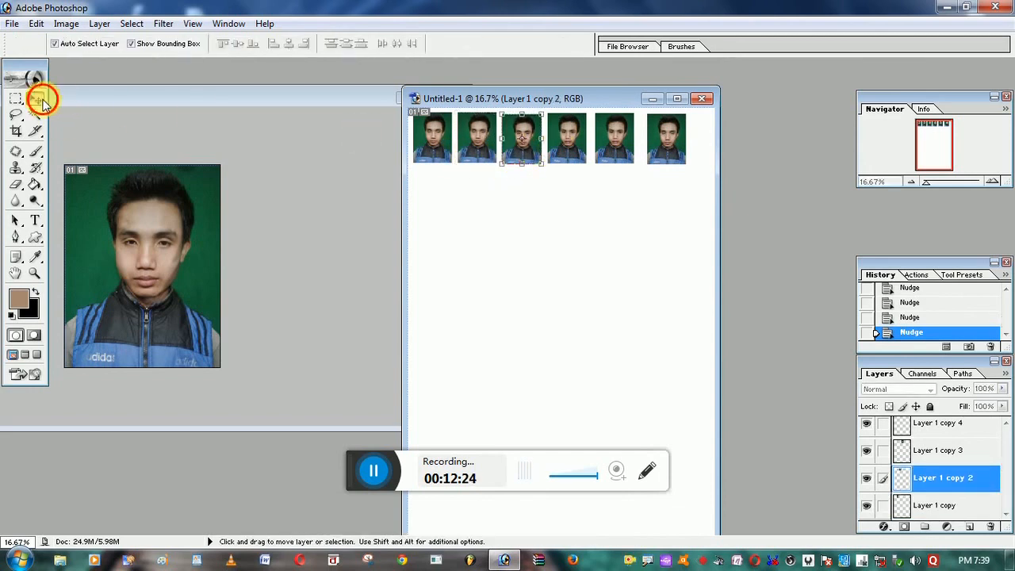
Step: Fine-tune the row by nudging all six photos slightly right, starting from the last one
{"action": "left_click", "coordinate": [563, 141]}
{"action": "left_click", "coordinate": [614, 144]}
{"action": "left_click_drag", "start_coordinate": [614, 145], "coordinate": [661, 145]}
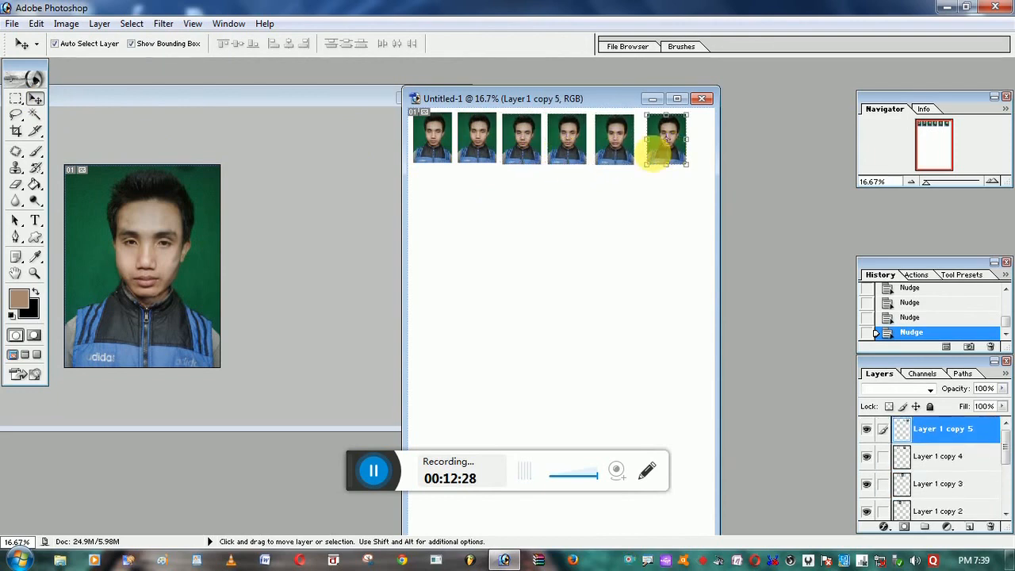
{"action": "left_click", "coordinate": [614, 143]}
{"action": "left_click", "coordinate": [565, 141]}
{"action": "left_click", "coordinate": [522, 154]}
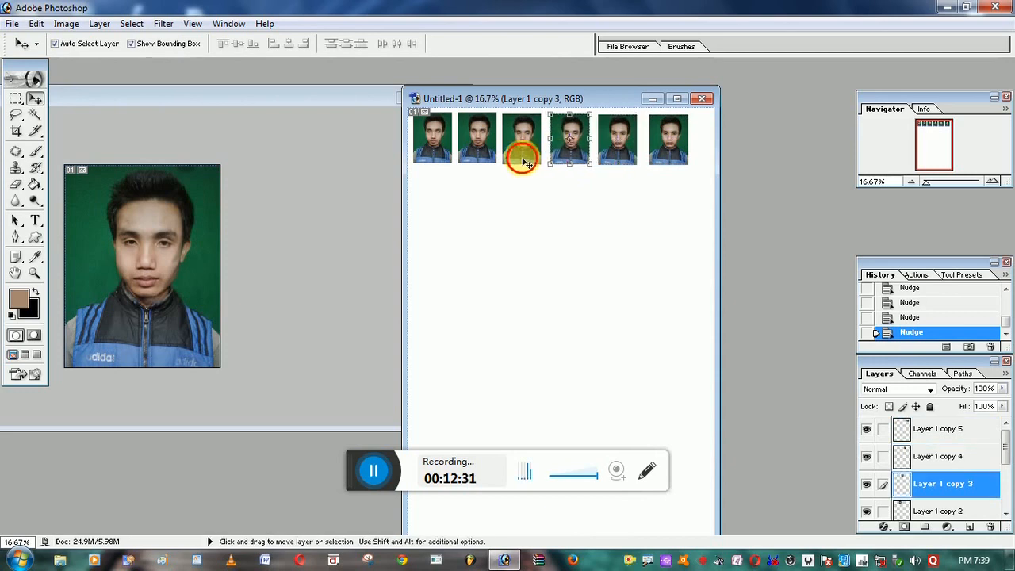
{"action": "left_click", "coordinate": [480, 136]}
{"action": "left_click", "coordinate": [442, 151]}
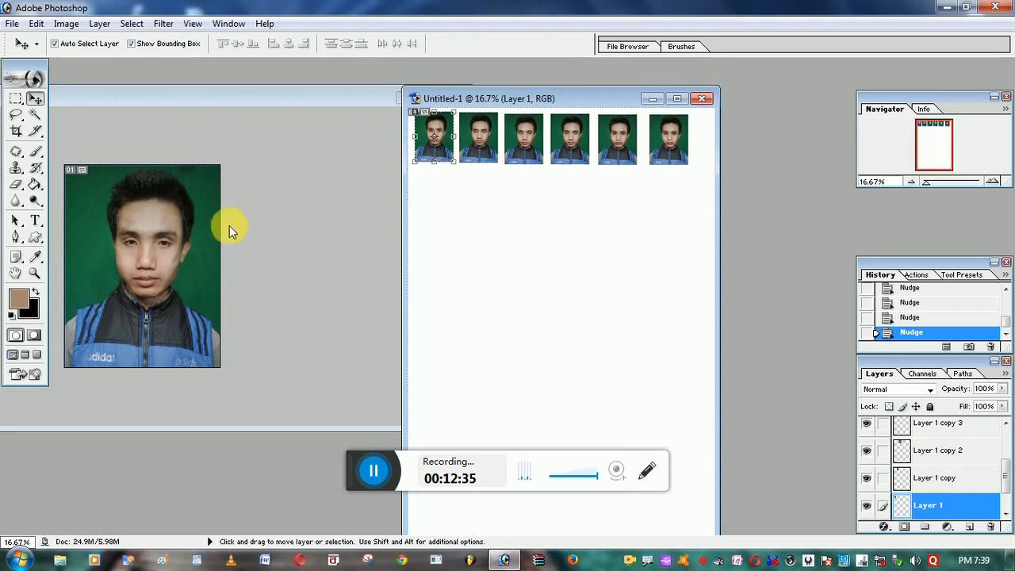
Step: Save the cropped portrait on the Desktop as a JPEG at Maximum quality 12, replacing the existing file of the same name
{"action": "left_click", "coordinate": [197, 98]}
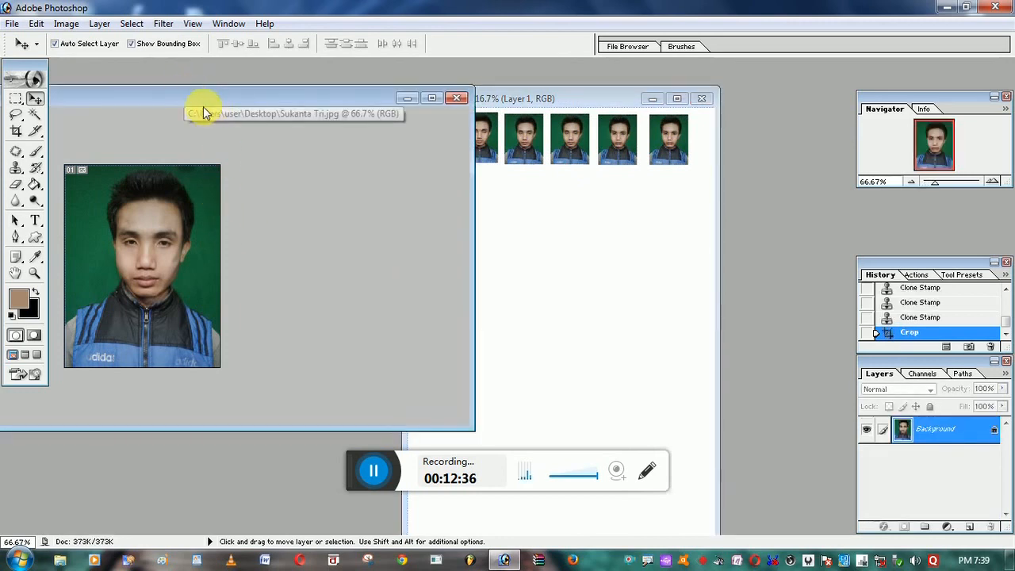
{"action": "left_click", "coordinate": [12, 24]}
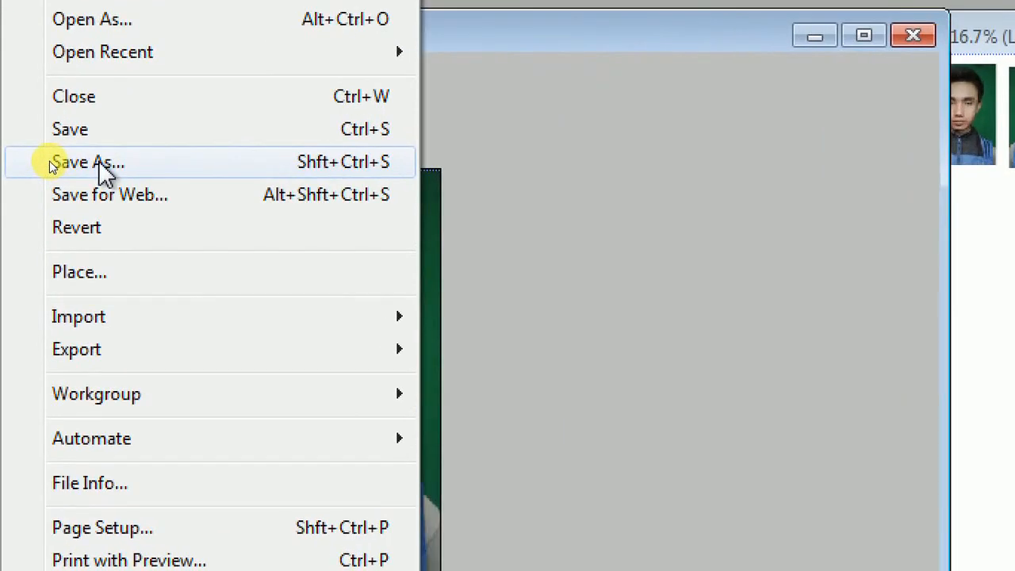
{"action": "left_click", "coordinate": [103, 168]}
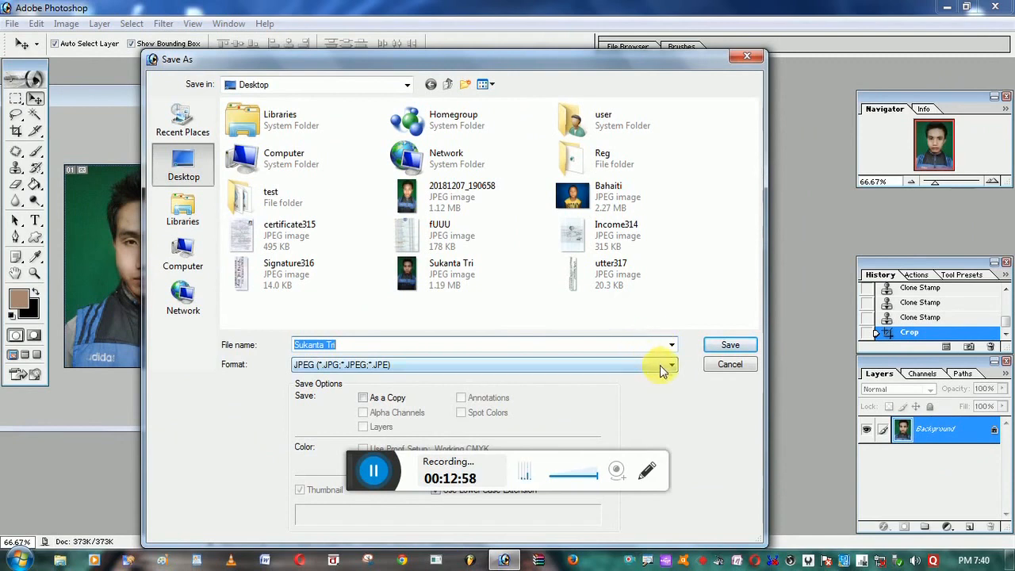
{"action": "left_click", "coordinate": [661, 365]}
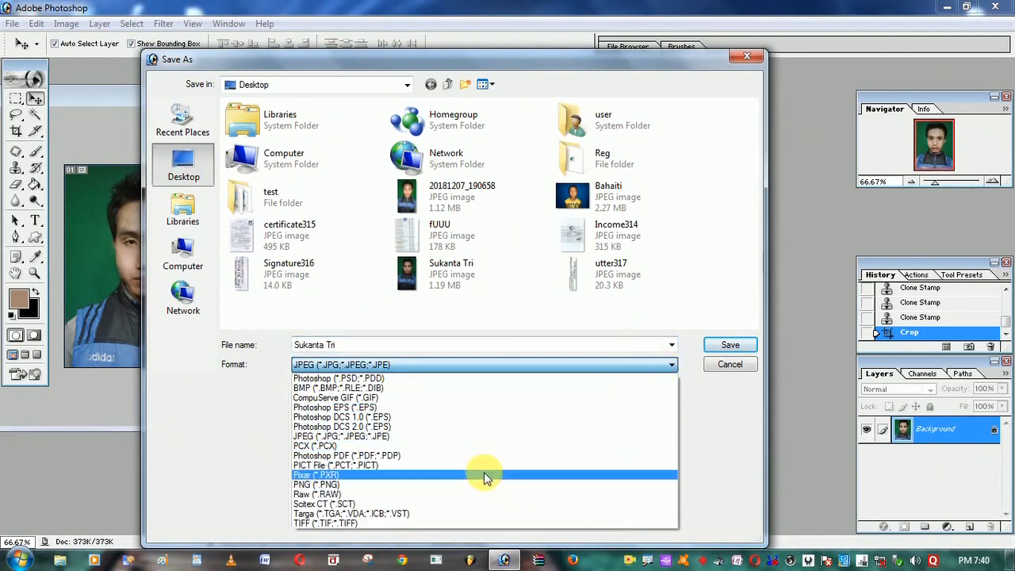
{"action": "left_click", "coordinate": [349, 439]}
{"action": "left_click", "coordinate": [727, 345]}
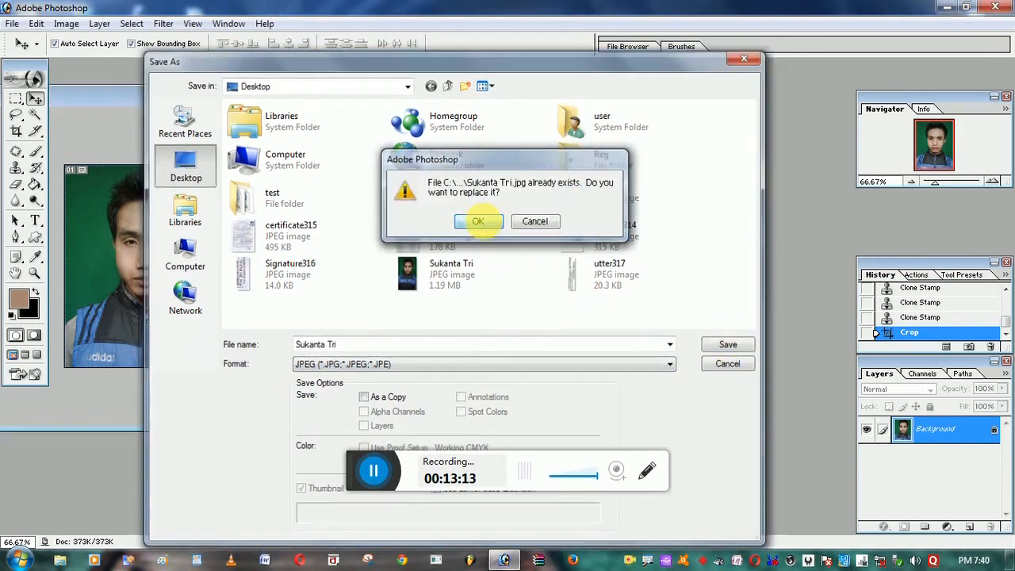
{"action": "left_click", "coordinate": [478, 221]}
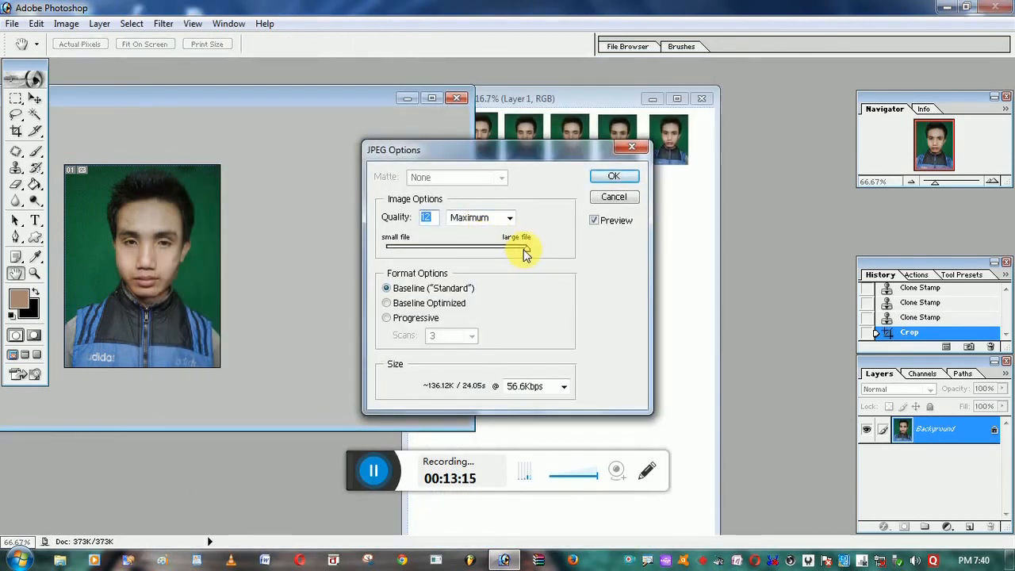
{"action": "mouse_move", "coordinate": [524, 250]}
{"action": "left_mouse_down"}
{"action": "mouse_move", "coordinate": [423, 252]}
{"action": "mouse_move", "coordinate": [530, 248]}
{"action": "left_mouse_up"}
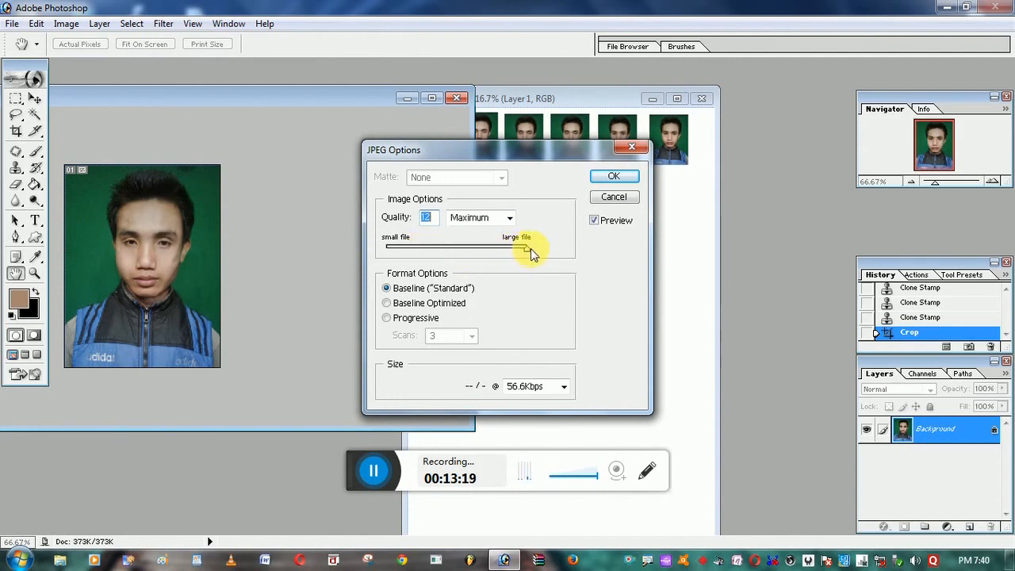
{"action": "left_click", "coordinate": [626, 178]}
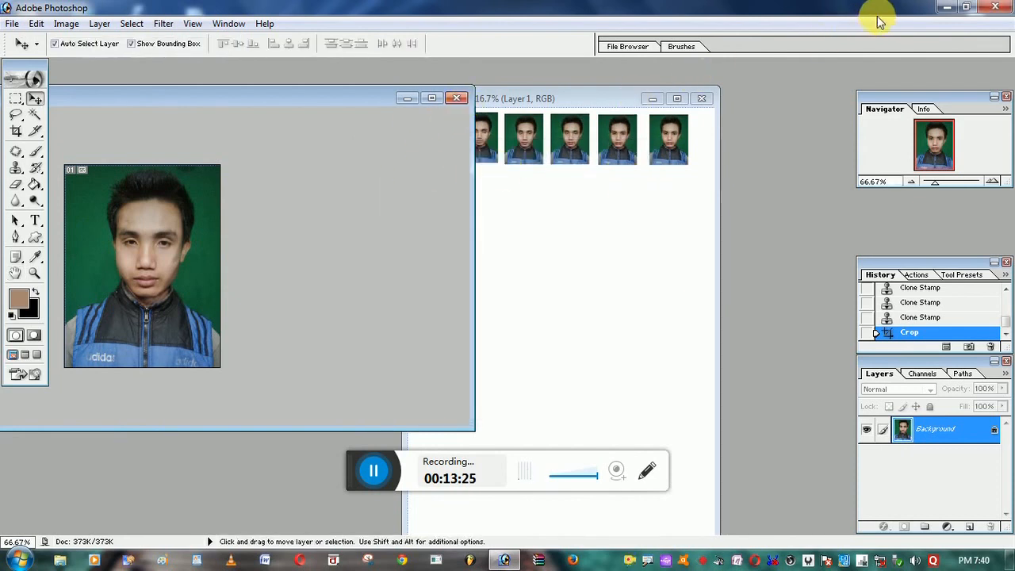
Step: Check the saved portrait file on the refreshed Windows desktop, and return to Photoshop
{"action": "left_click", "coordinate": [945, 8]}
{"action": "right_click", "coordinate": [576, 202]}
{"action": "left_click", "coordinate": [616, 242]}
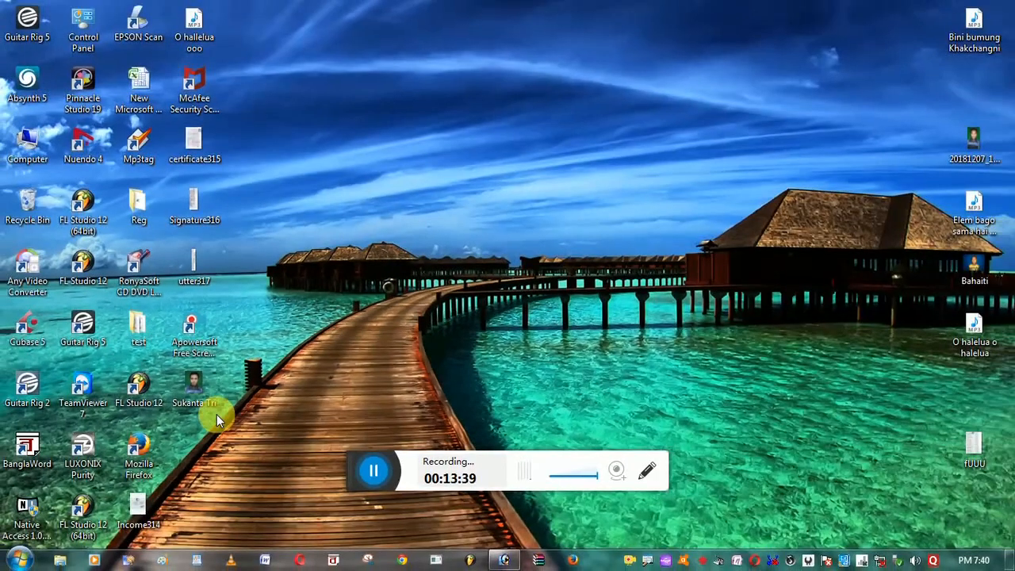
{"action": "left_click", "coordinate": [504, 559]}
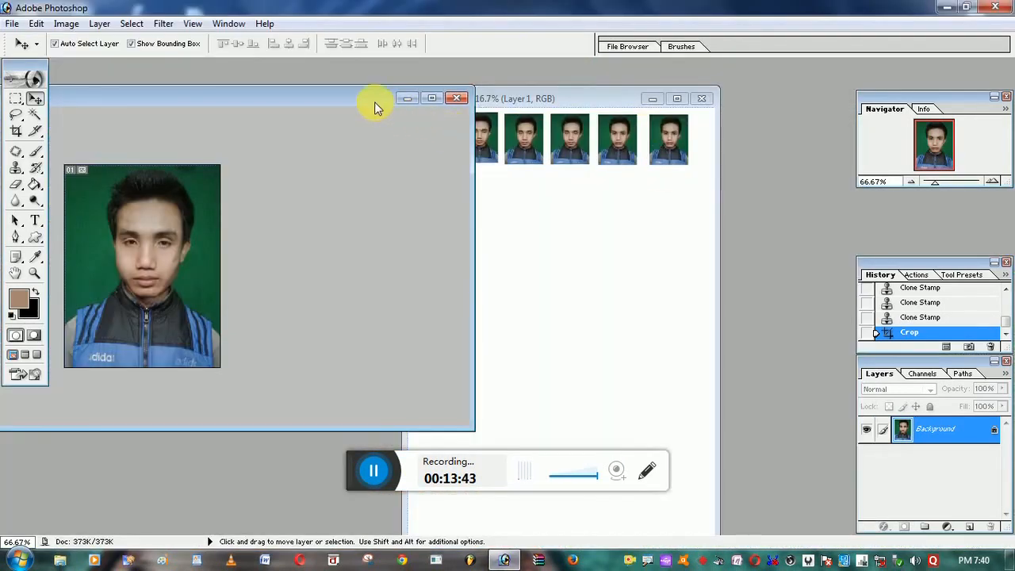
Step: Move the portrait window aside and bring the A4 page window forward into the middle of the workspace
{"action": "left_click_drag", "start_coordinate": [376, 102], "coordinate": [220, 150]}
{"action": "left_click", "coordinate": [481, 105]}
{"action": "left_click_drag", "start_coordinate": [516, 97], "coordinate": [292, 102]}
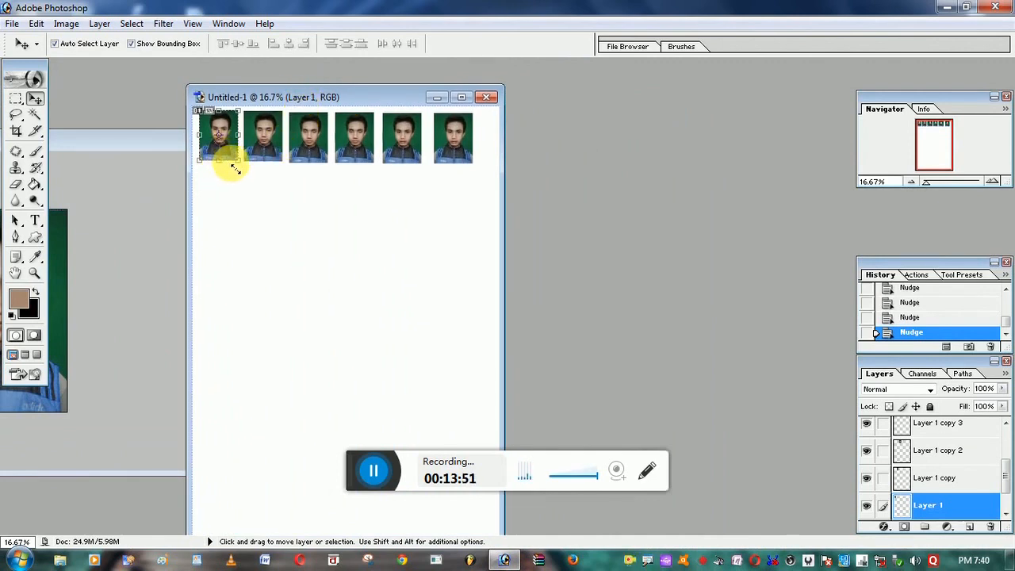
{"action": "left_click_drag", "start_coordinate": [268, 102], "coordinate": [283, 120]}
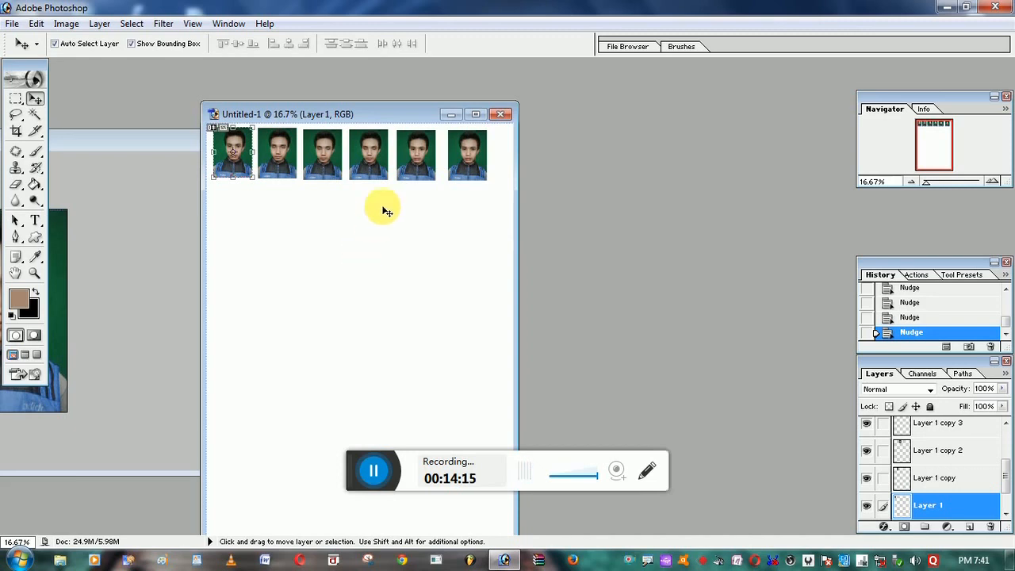
Step: Delete the last four photos of the row, from the sixth back to the third
{"action": "left_click", "coordinate": [467, 169]}
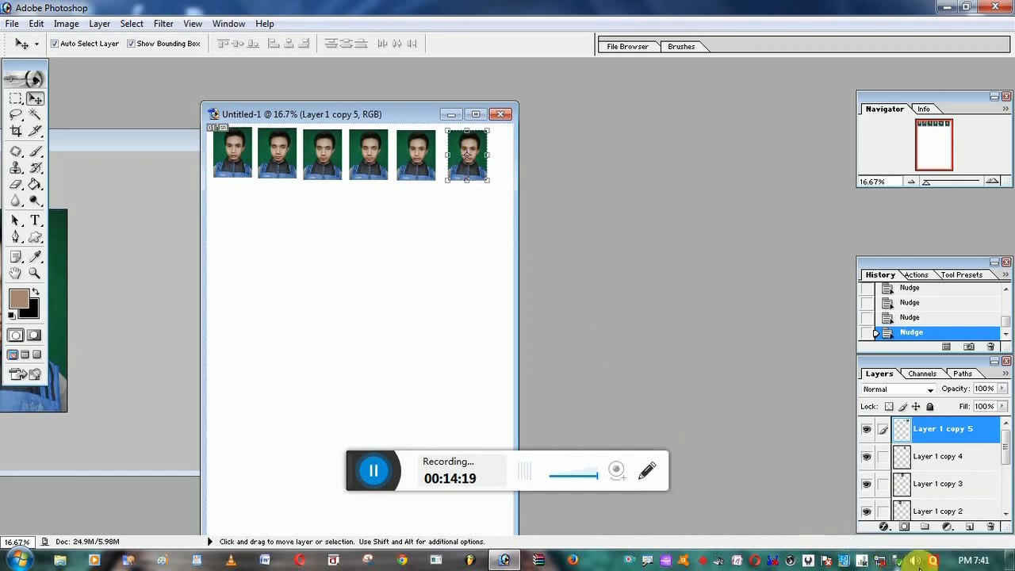
{"action": "left_click", "coordinate": [992, 527]}
{"action": "key", "text": "Return"}
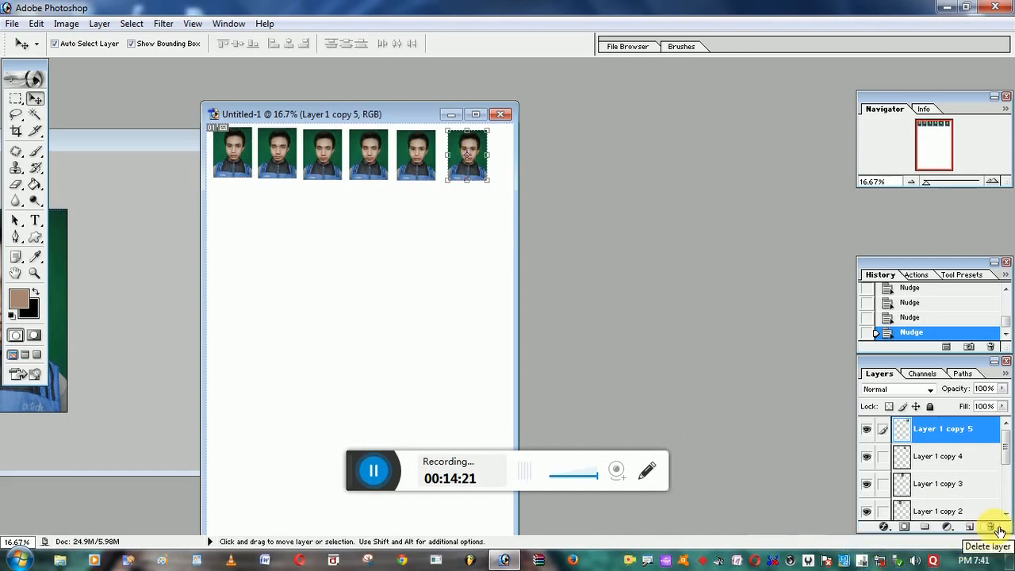
{"action": "left_click", "coordinate": [993, 528]}
{"action": "key", "text": "Return"}
{"action": "left_click", "coordinate": [992, 527]}
{"action": "key", "text": "Return"}
{"action": "left_click", "coordinate": [990, 527]}
{"action": "key", "text": "Return"}
{"action": "left_click", "coordinate": [991, 527]}
{"action": "key", "text": "Escape"}
{"action": "left_click", "coordinate": [367, 246]}
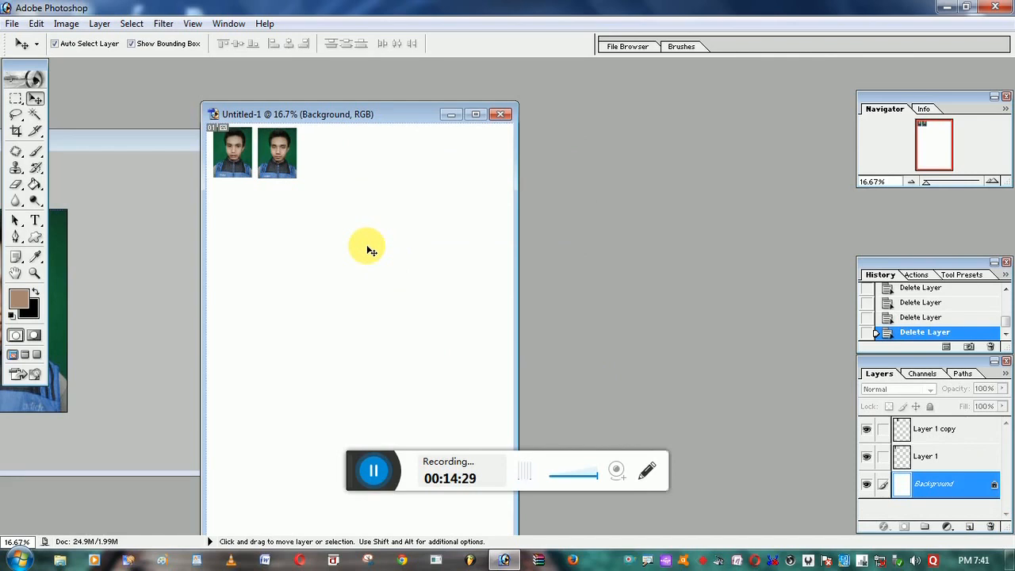
Step: Start printing the A4 page, proceed despite the clipping, and choose the EPSON L360 Series printer
{"action": "key", "text": "ctrl+p"}
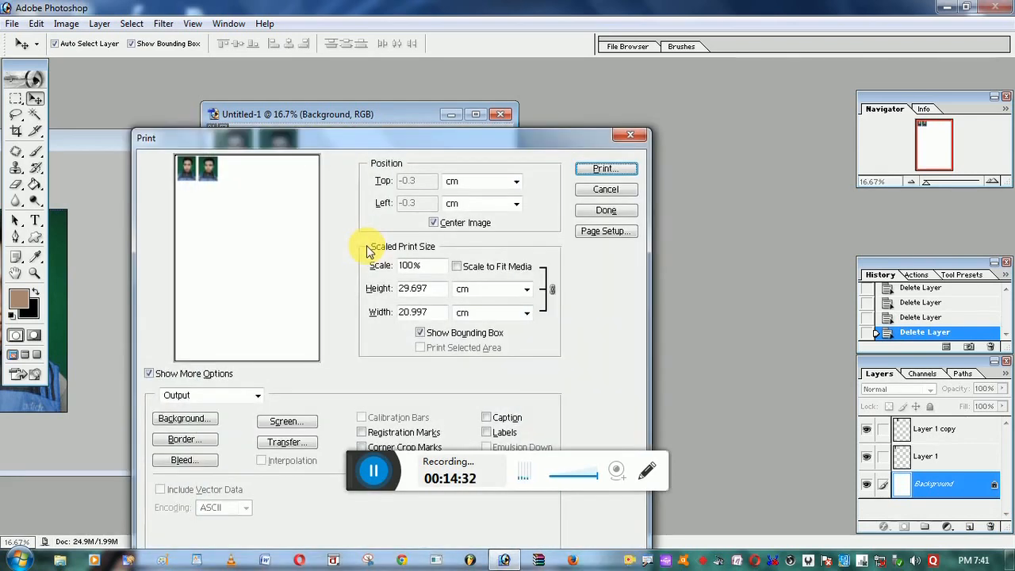
{"action": "left_click_drag", "start_coordinate": [379, 148], "coordinate": [326, 121]}
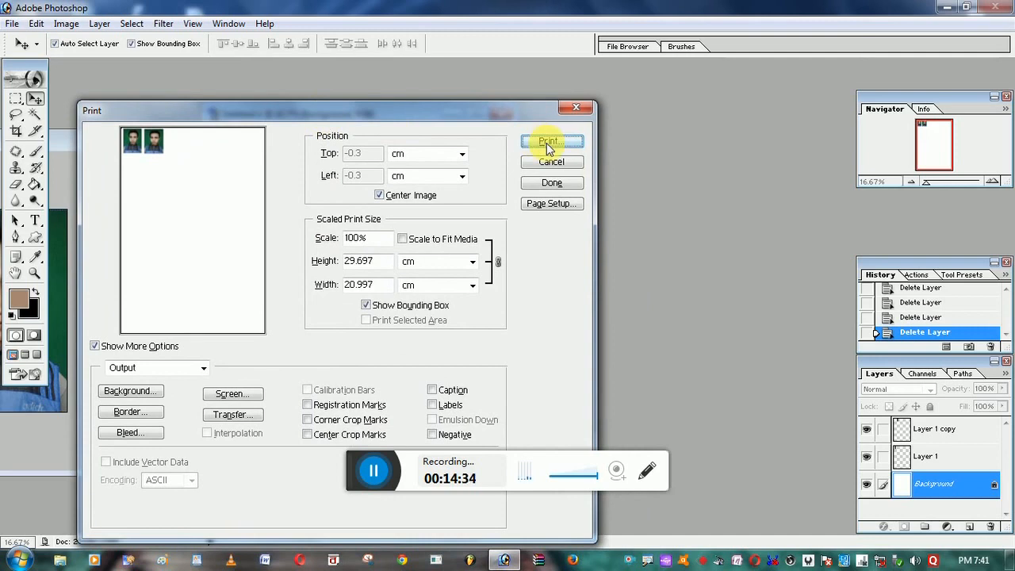
{"action": "left_click", "coordinate": [548, 146]}
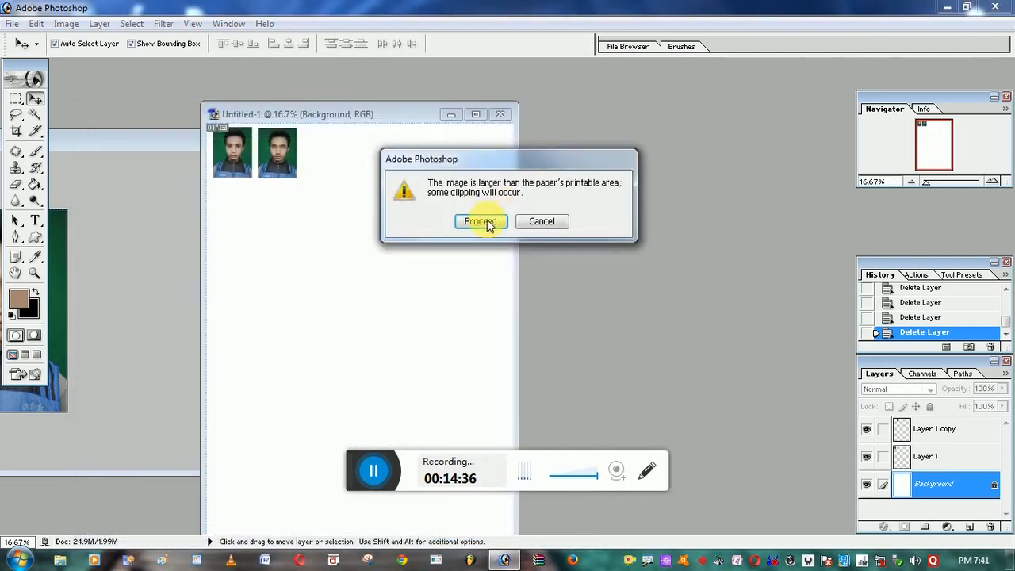
{"action": "left_click", "coordinate": [482, 219]}
{"action": "left_click", "coordinate": [539, 101]}
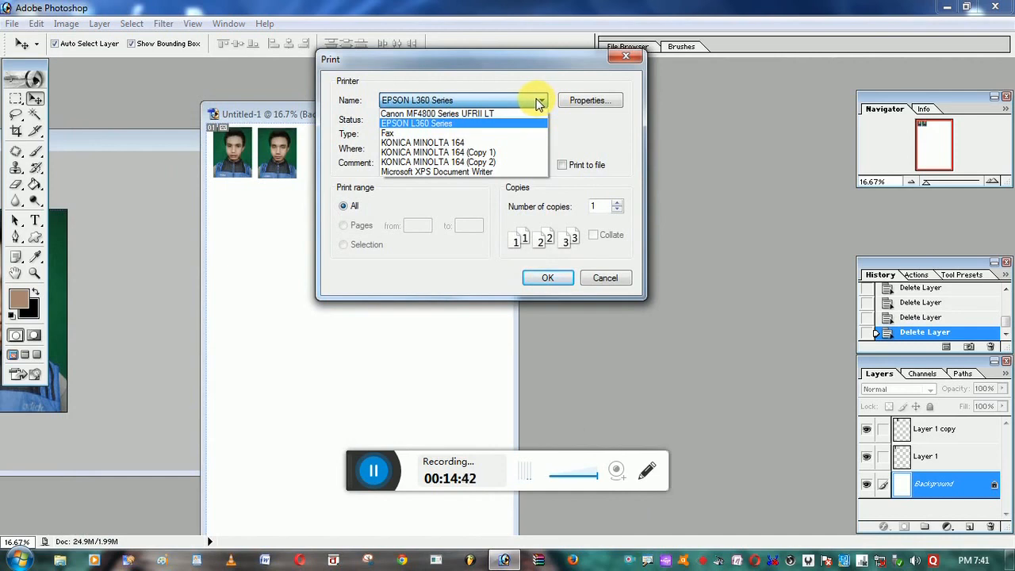
{"action": "left_click", "coordinate": [435, 127]}
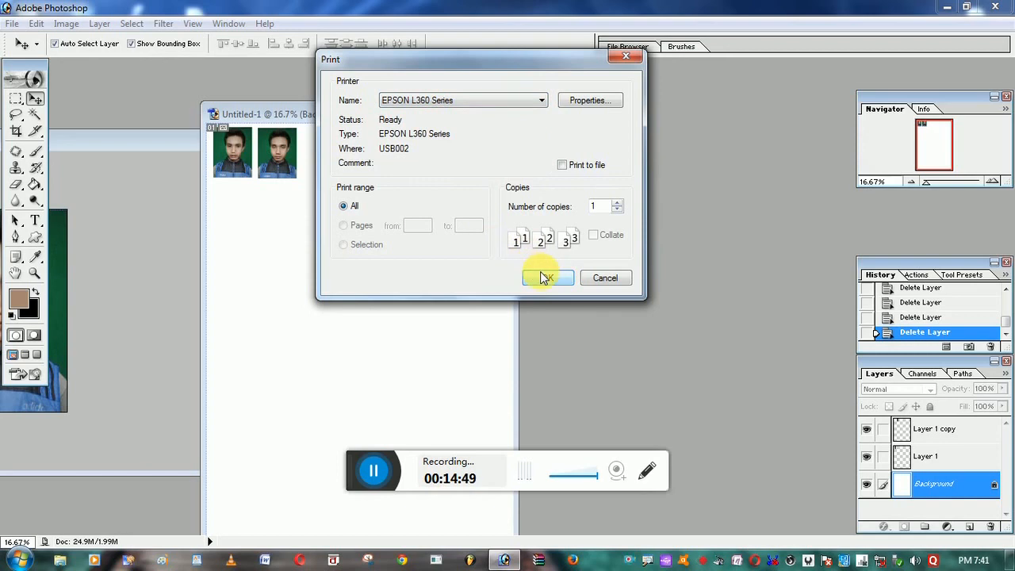
Step: Set the printer's custom print quality for plain papers to the highest level, fully toward Quality
{"action": "left_click", "coordinate": [583, 105]}
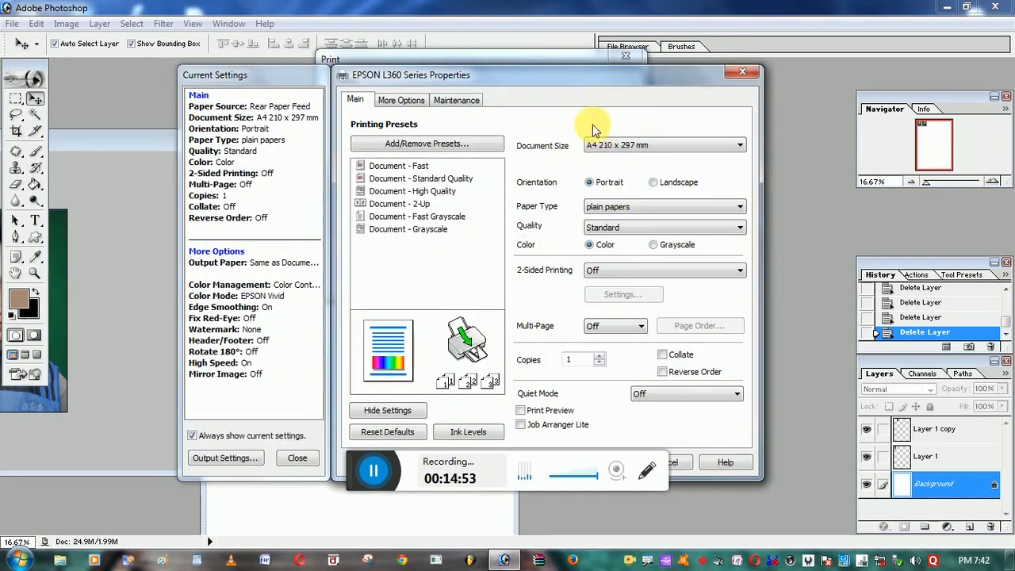
{"action": "left_click_drag", "start_coordinate": [588, 79], "coordinate": [374, 83]}
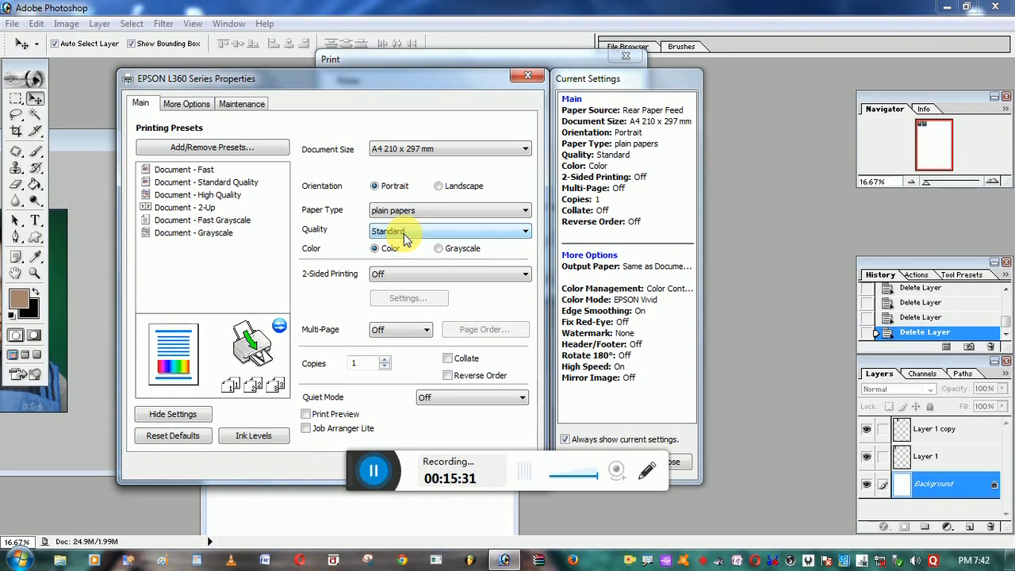
{"action": "left_click", "coordinate": [447, 234]}
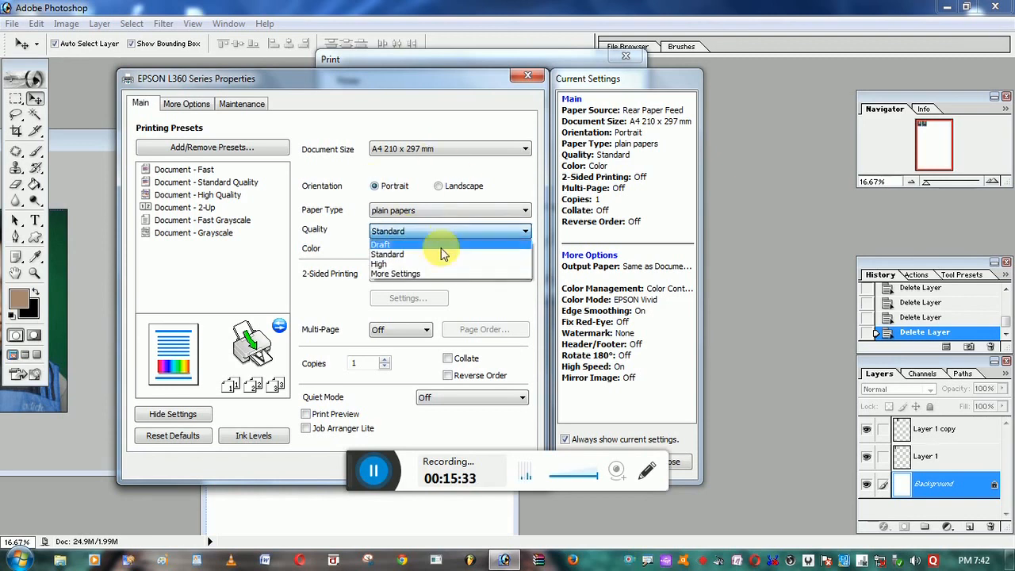
{"action": "left_click", "coordinate": [402, 275]}
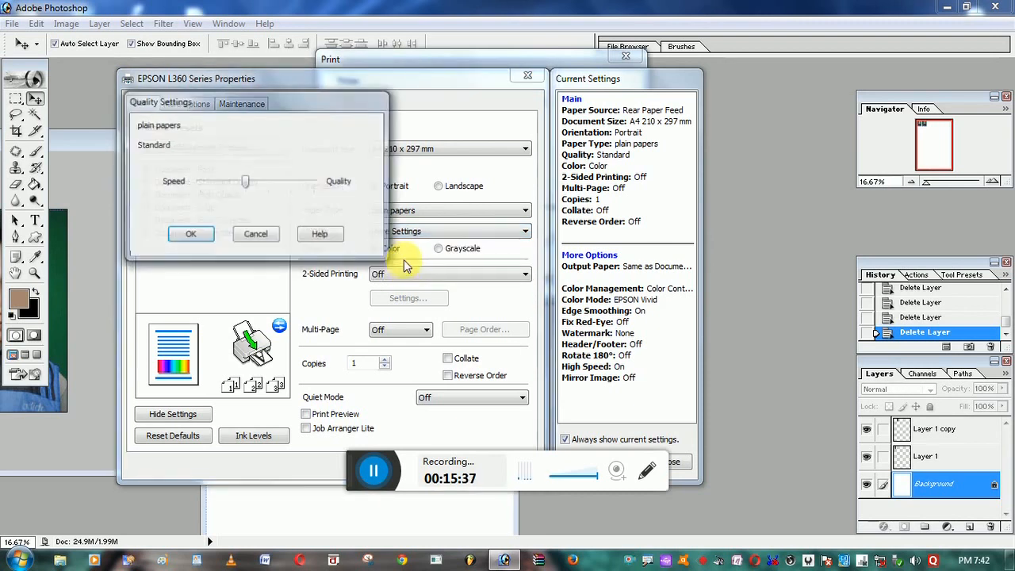
{"action": "left_click_drag", "start_coordinate": [247, 187], "coordinate": [305, 192]}
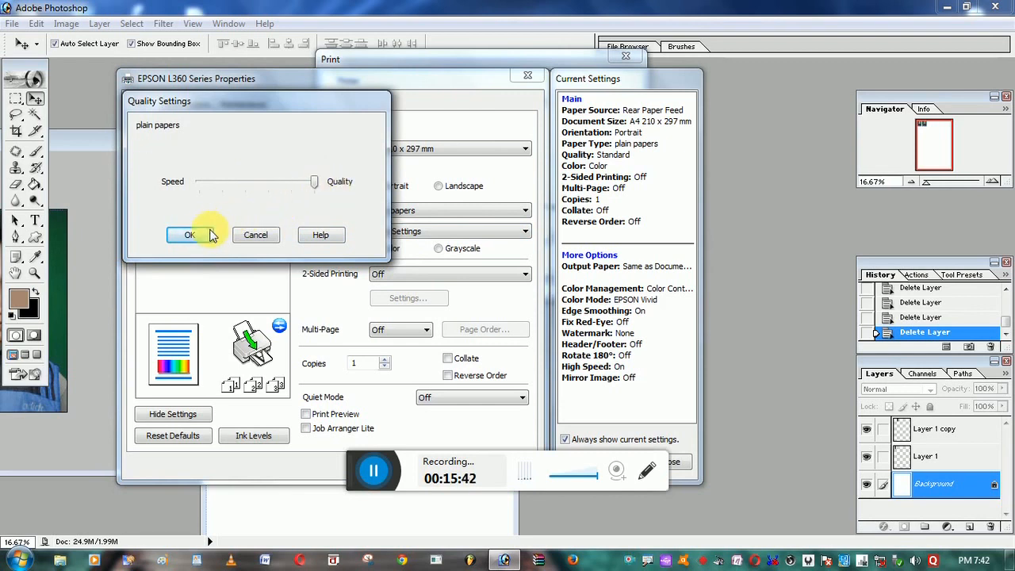
{"action": "left_click", "coordinate": [190, 235]}
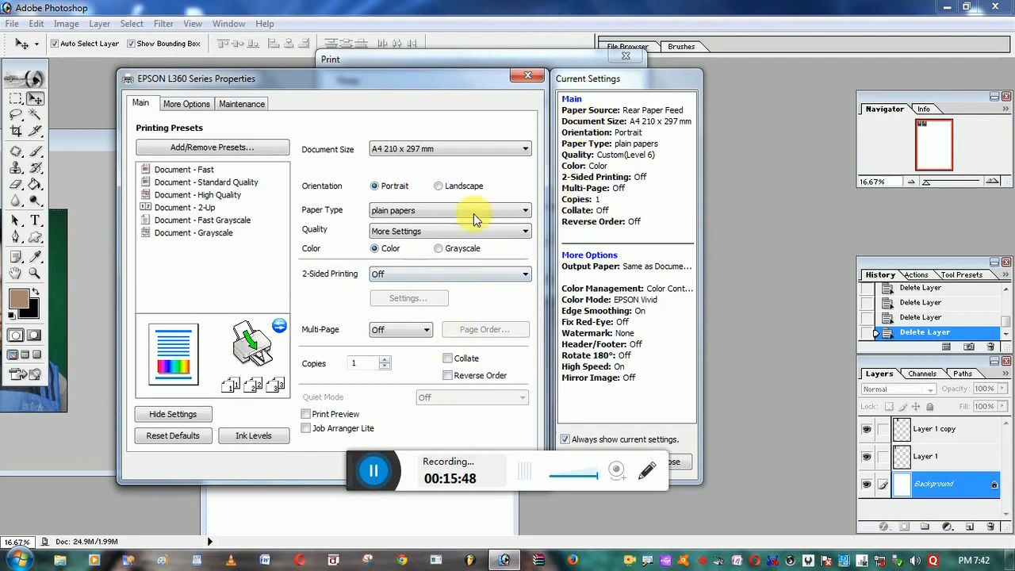
Step: Accept the printer properties and print one copy of the page
{"action": "left_click_drag", "start_coordinate": [418, 78], "coordinate": [531, 13]}
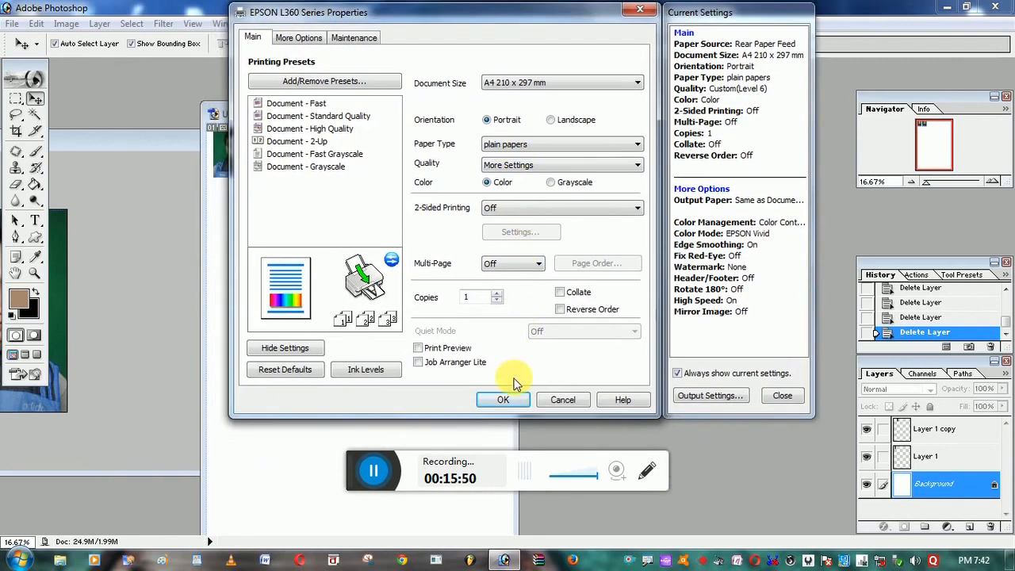
{"action": "left_click", "coordinate": [503, 400]}
{"action": "left_click", "coordinate": [537, 277]}
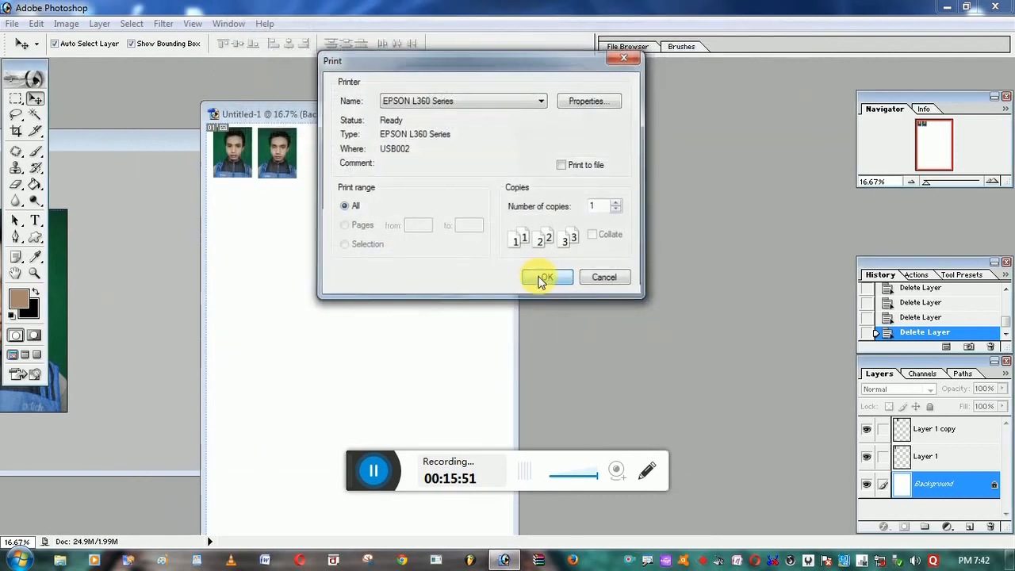